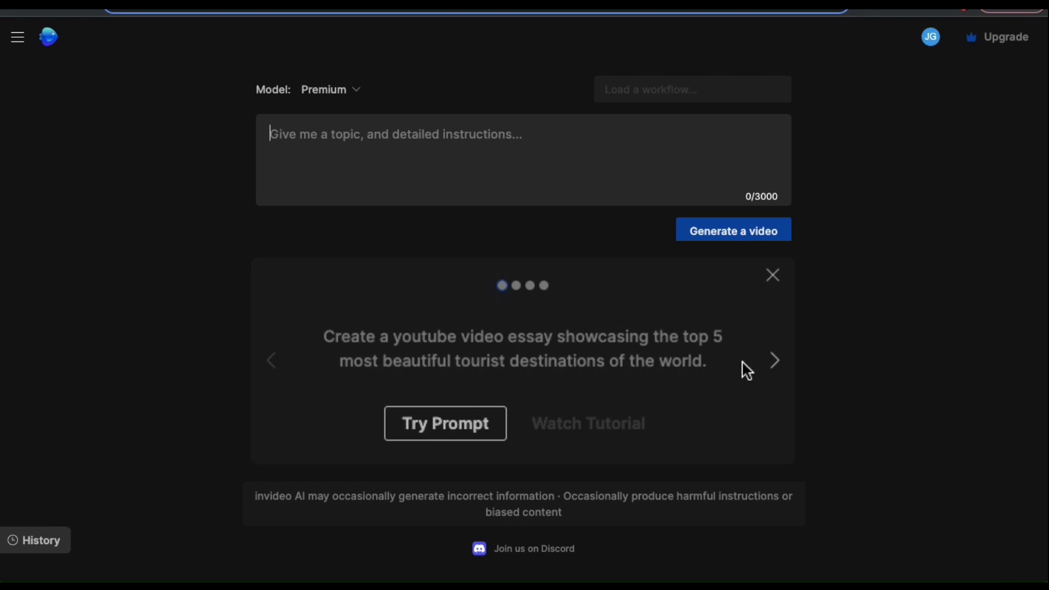
Step: Cycle through the example prompts and return to the first one
click(775, 358)
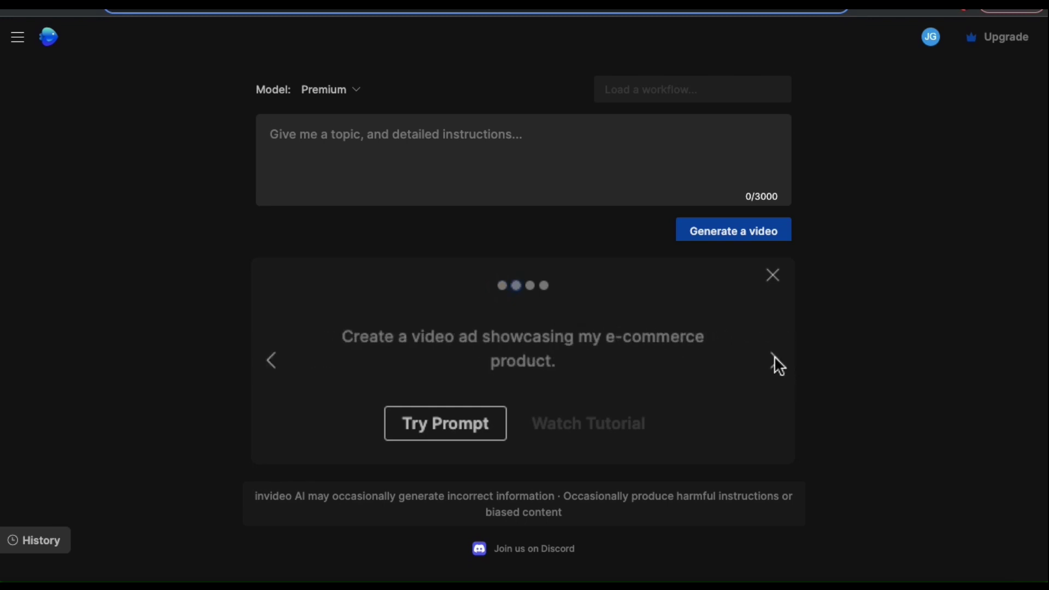
click(775, 356)
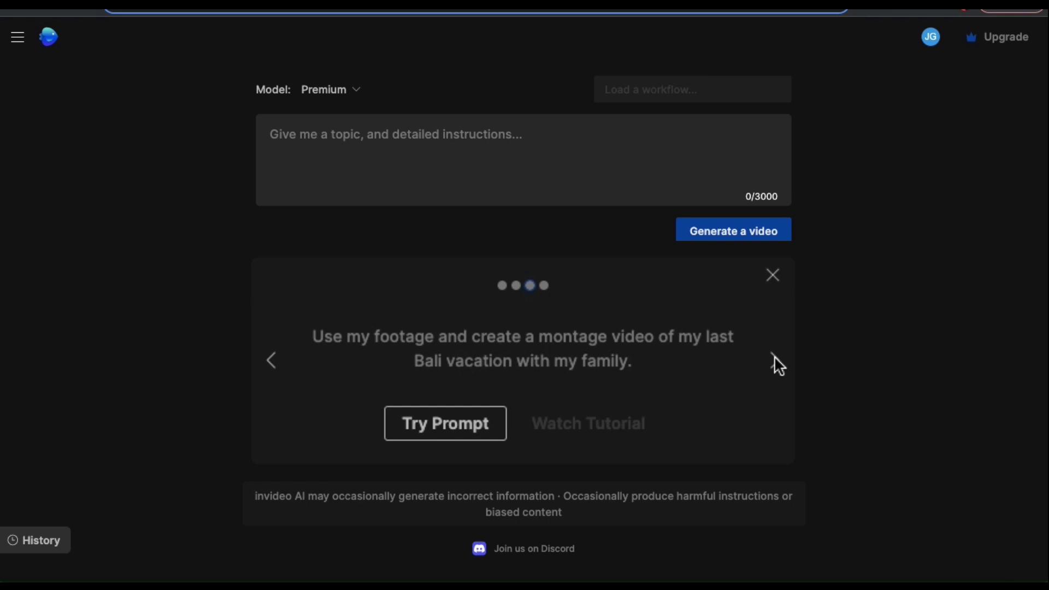
click(775, 357)
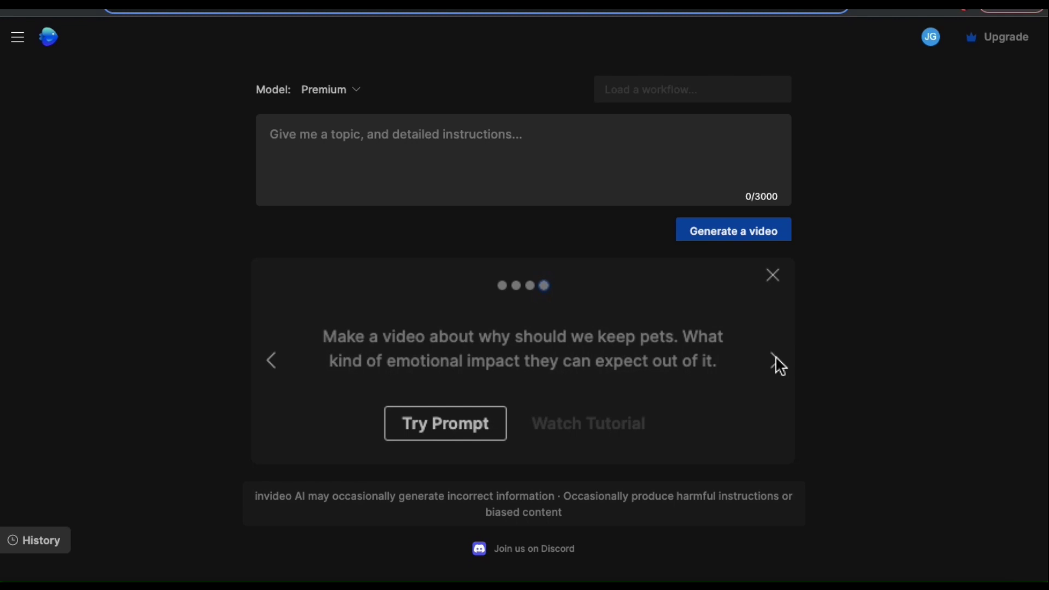
click(775, 356)
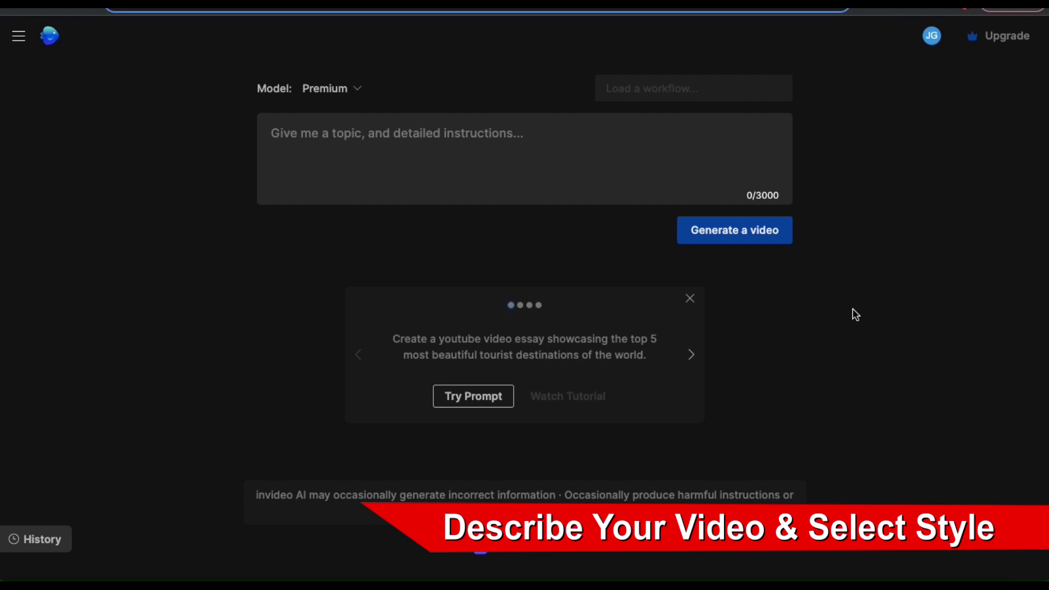
Step: Request a video with the prompt 'Make a video on how to grow a brand on Instagram'
click(620, 158)
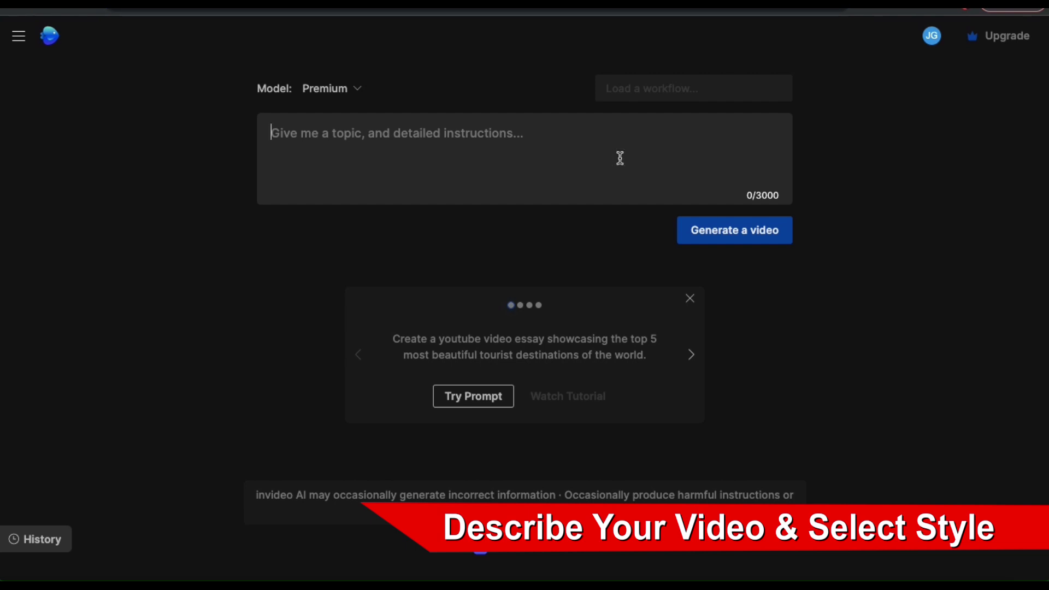
text(Make a video on )
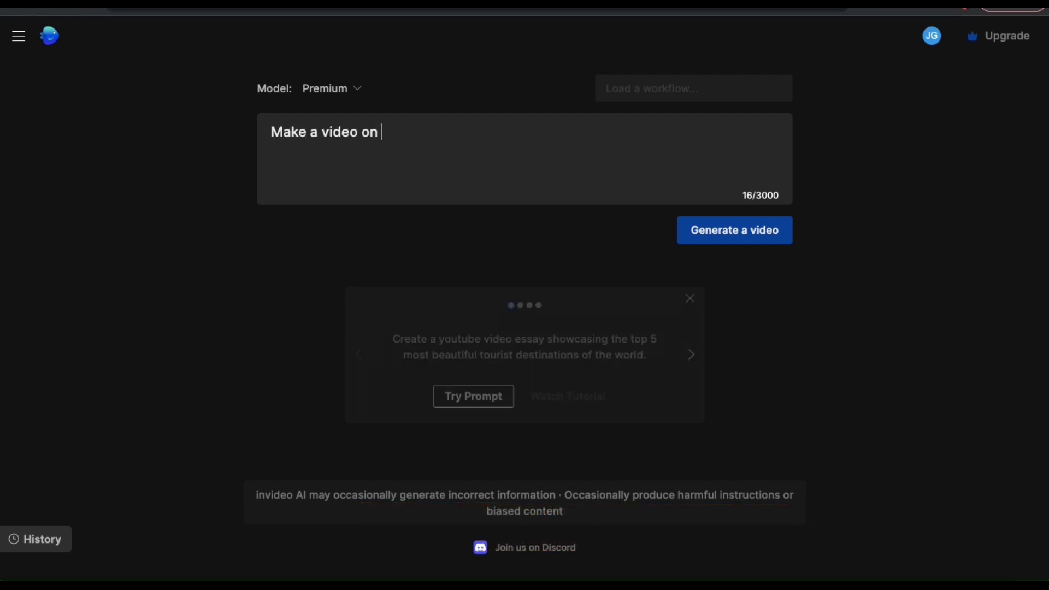
text(how to grow a b)
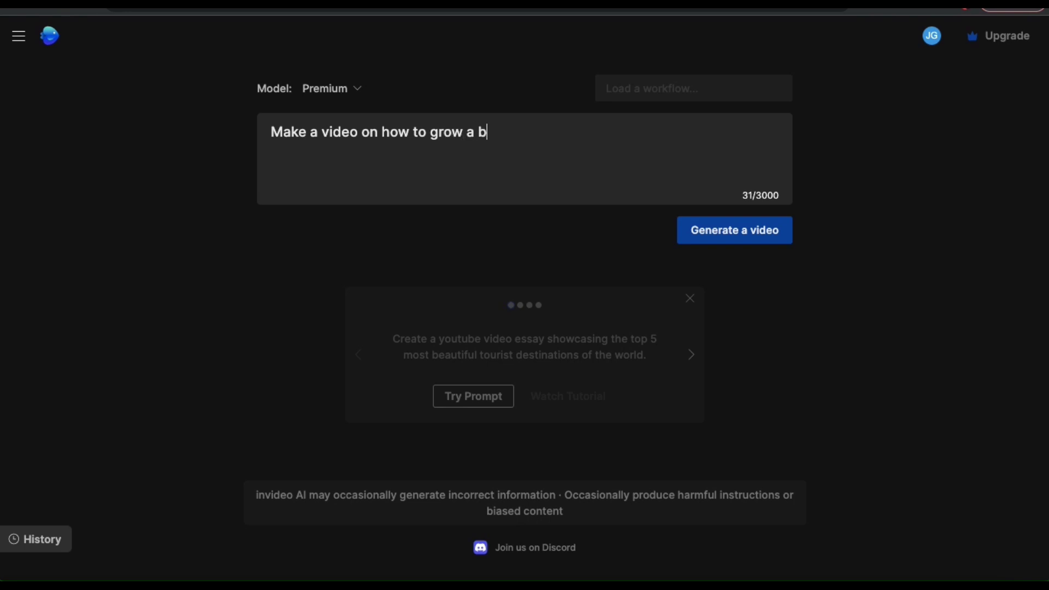
text(rand on Instagram.)
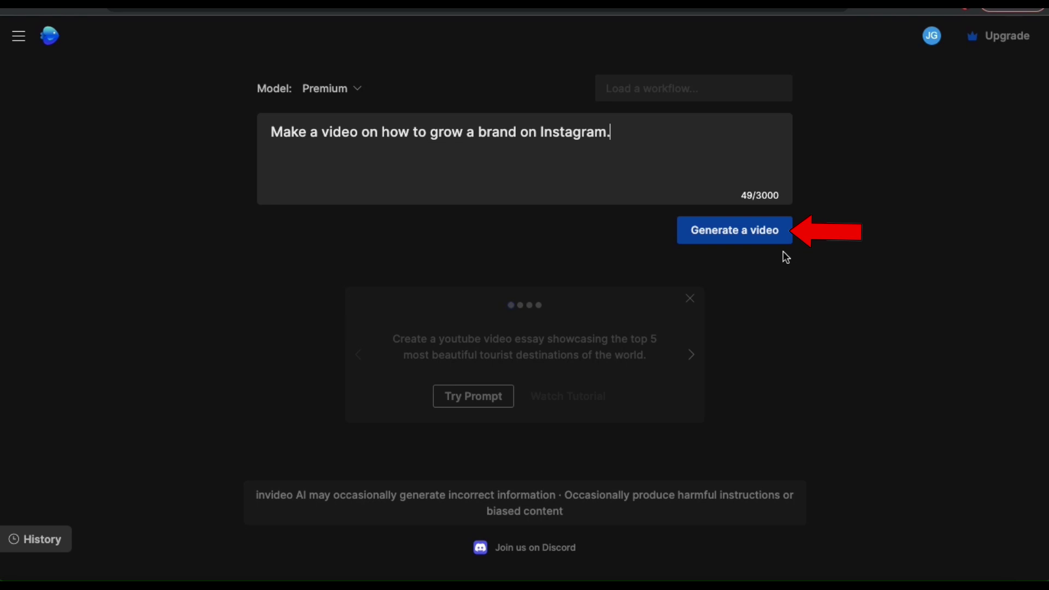
click(754, 230)
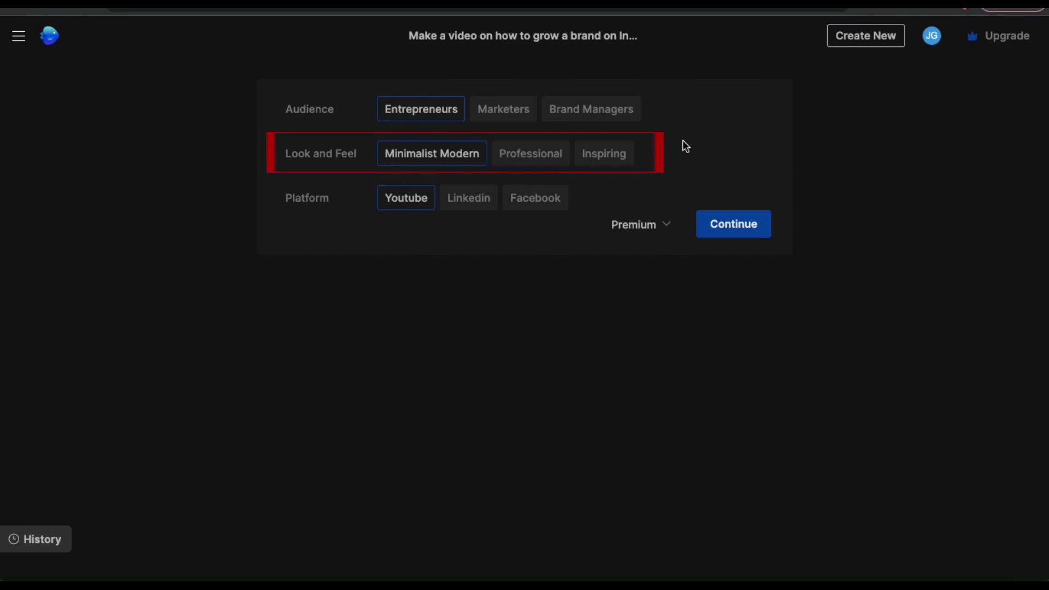
Step: Choose Inspiring look and feel and Facebook platform, then confirm to generate
click(611, 164)
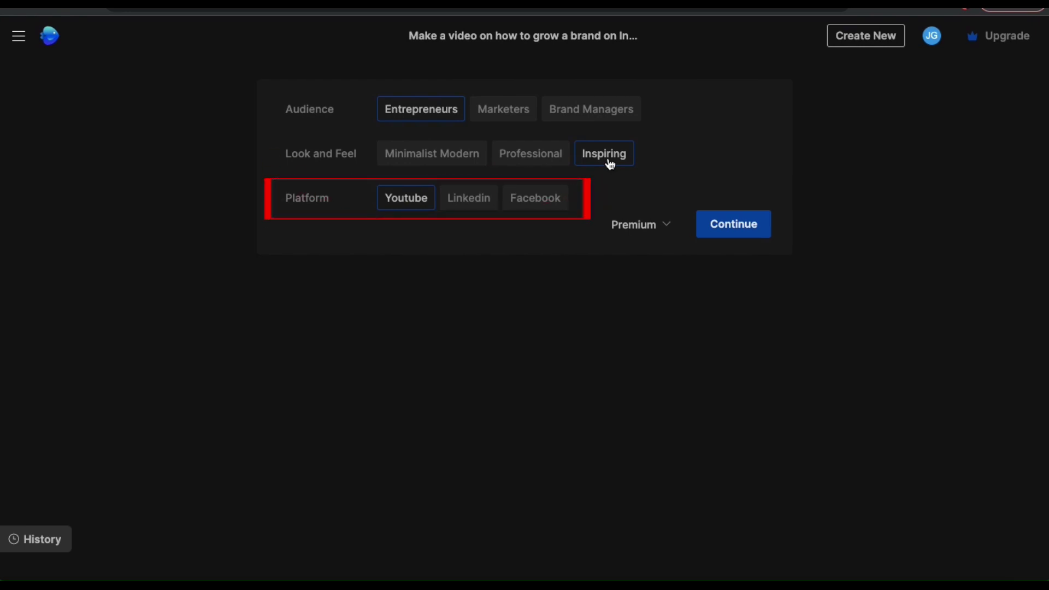
click(544, 205)
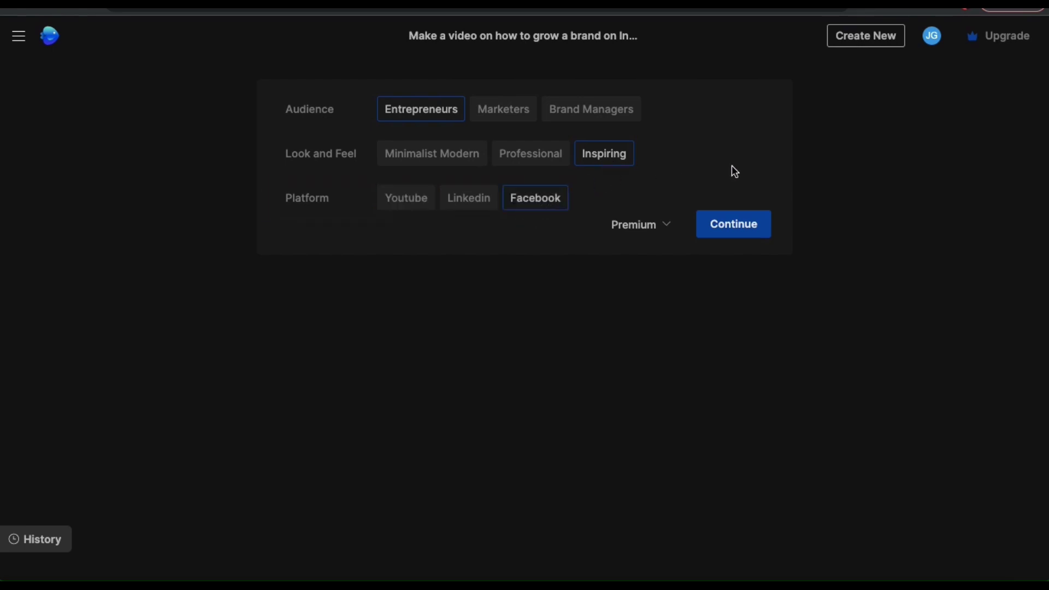
click(733, 221)
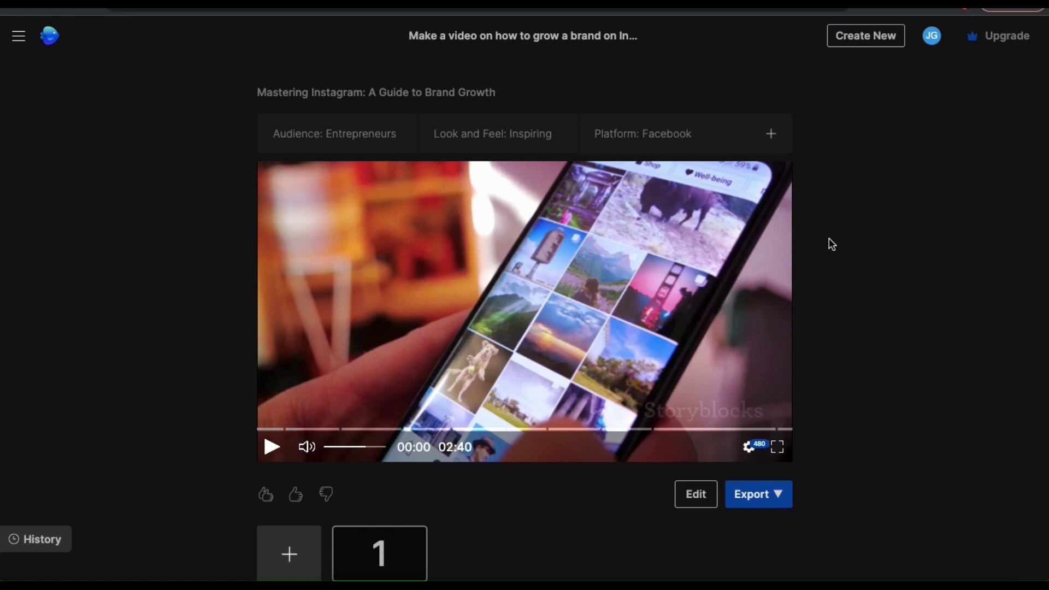
Step: Play and pause the preview, scrub to 00:32, and give the video a thumbs-up
click(272, 449)
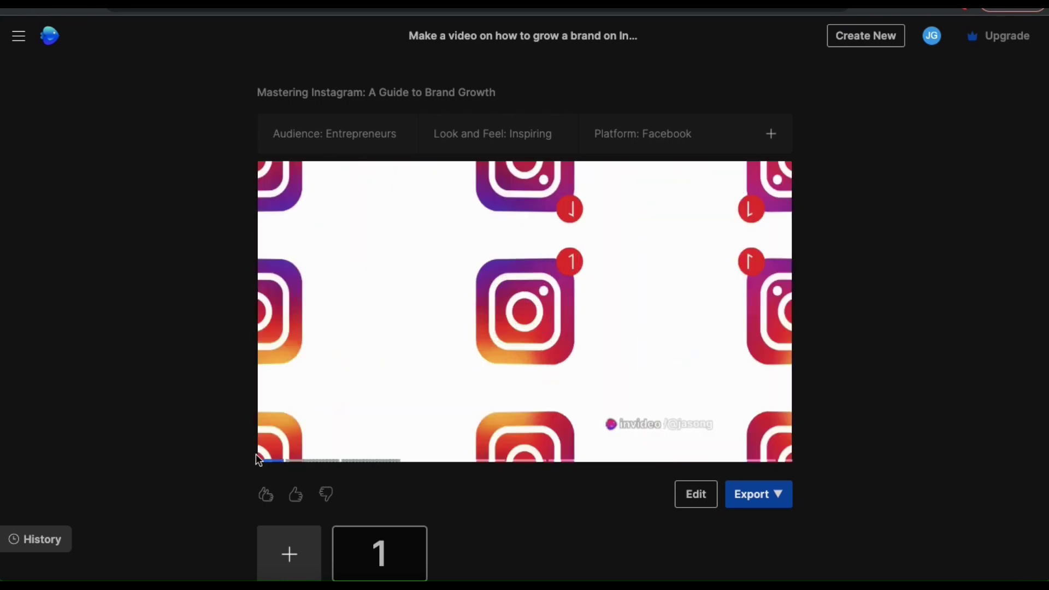
click(272, 448)
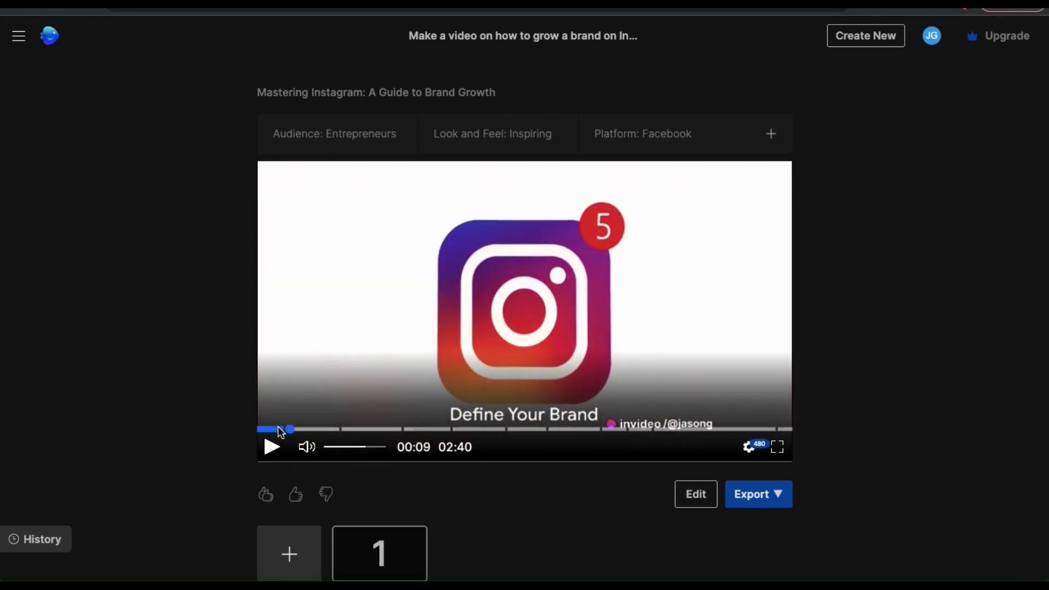
drag(280, 432, 235, 438)
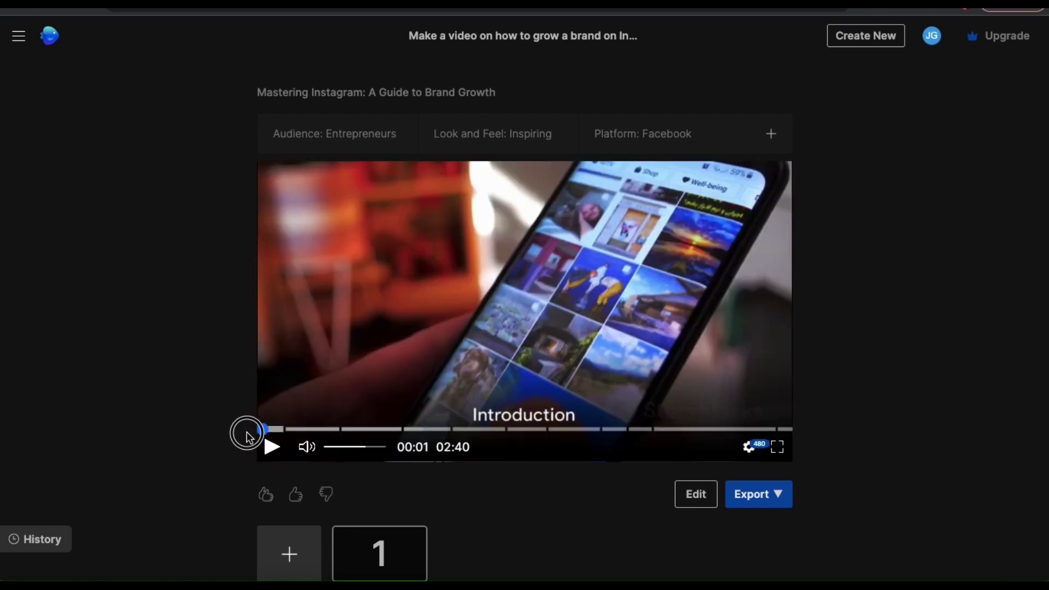
click(365, 429)
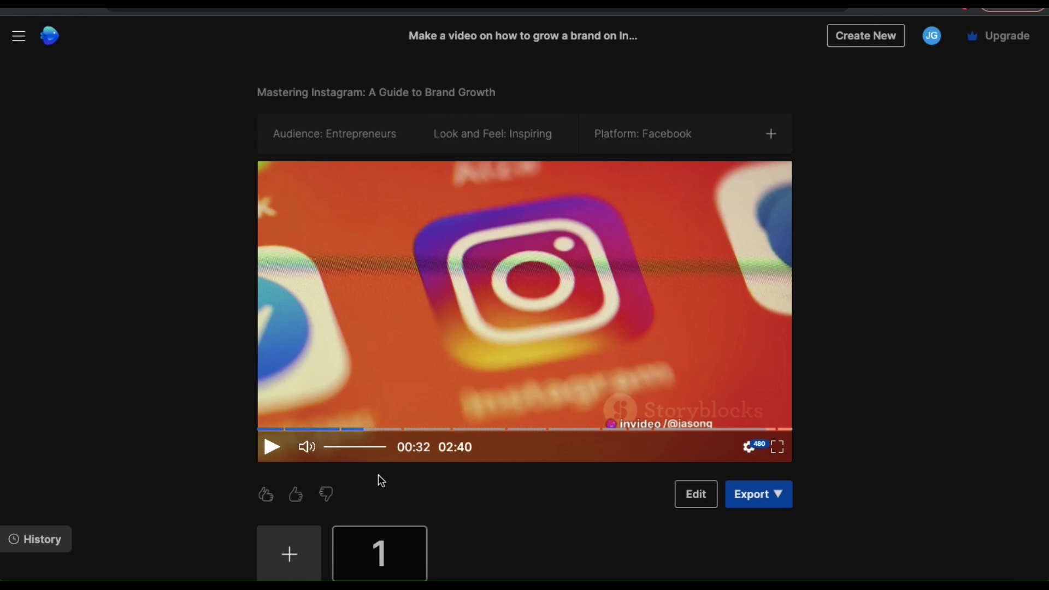
click(296, 495)
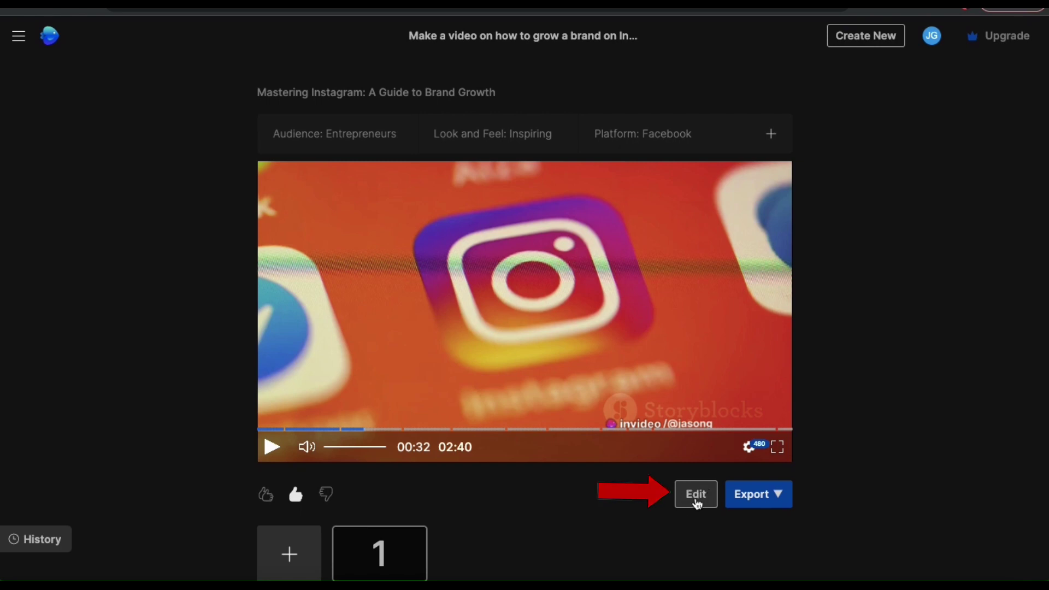
Step: Submit the edit command 'Shorten video to under 1:30' to cut the video below 1:30
click(698, 502)
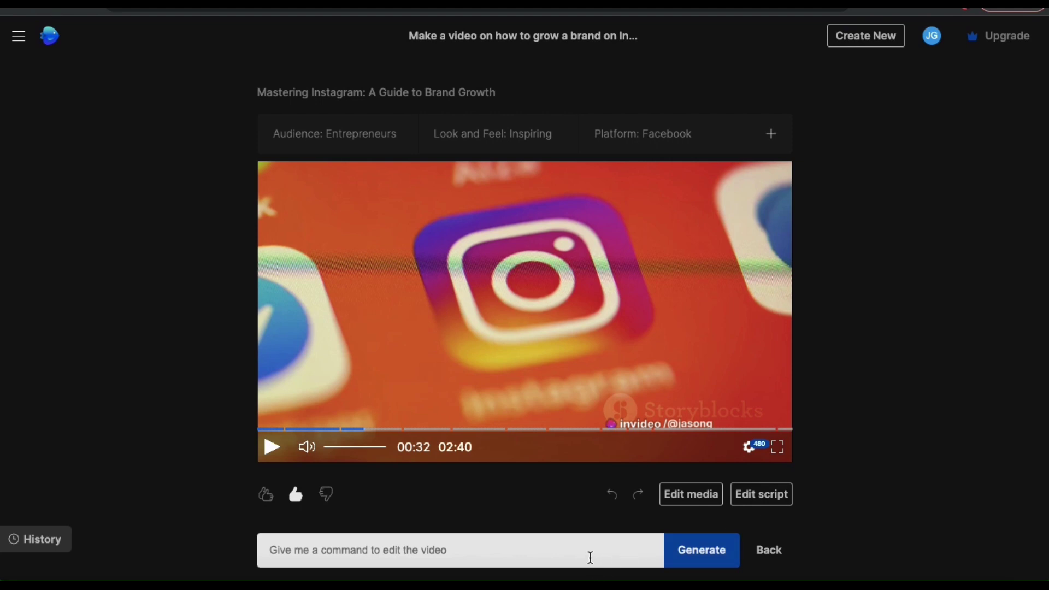
click(589, 555)
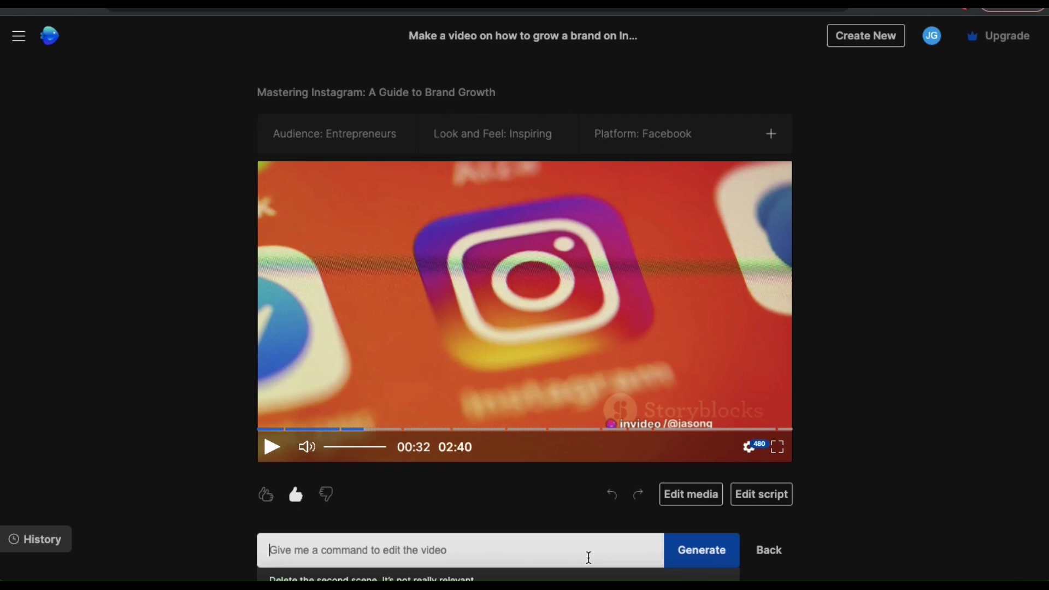
key(Escape)
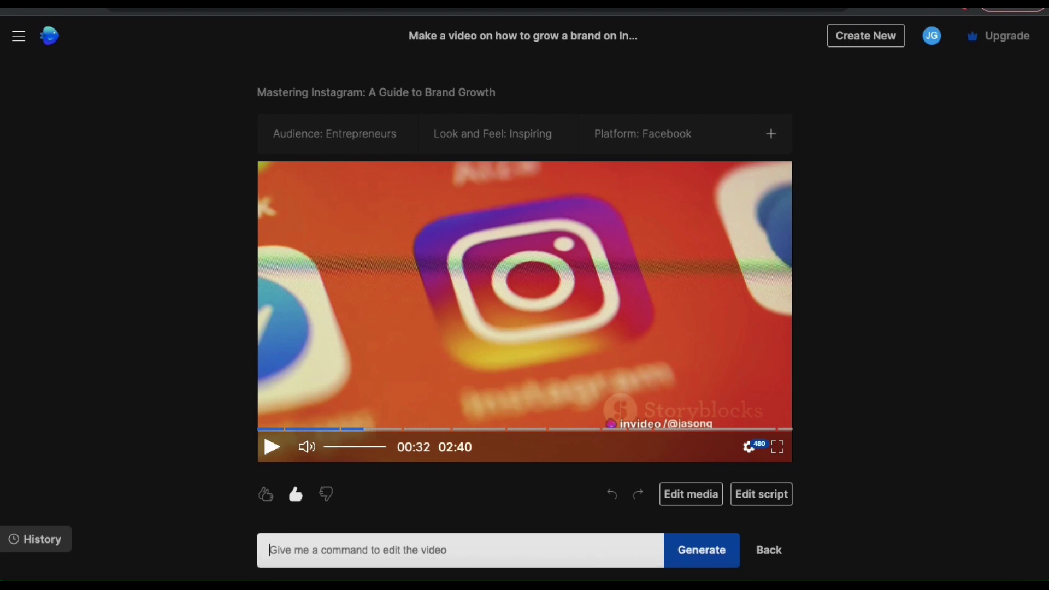
text(Shorten video)
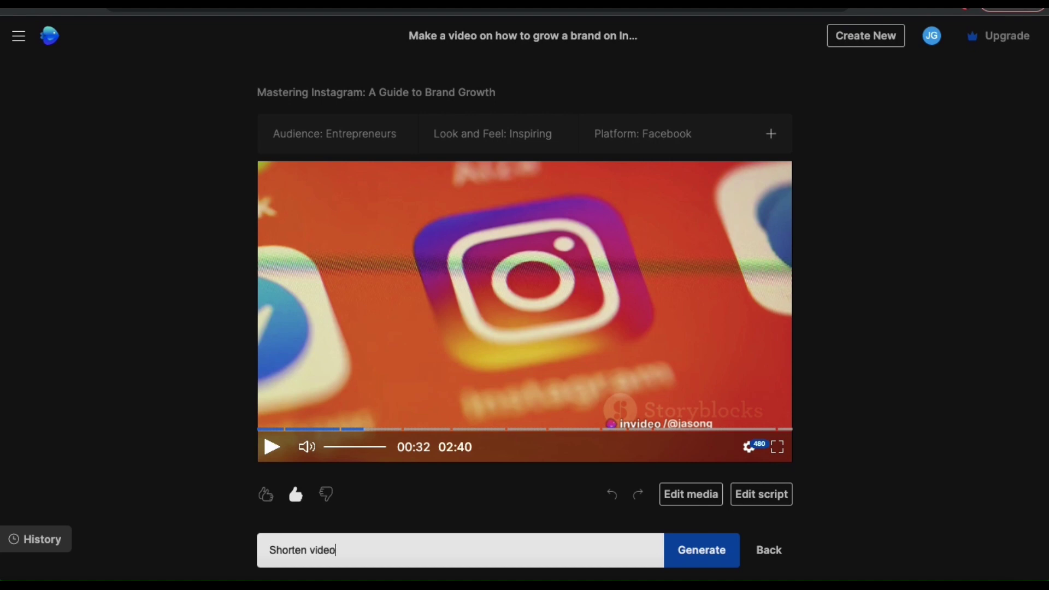
text( to under 1:30)
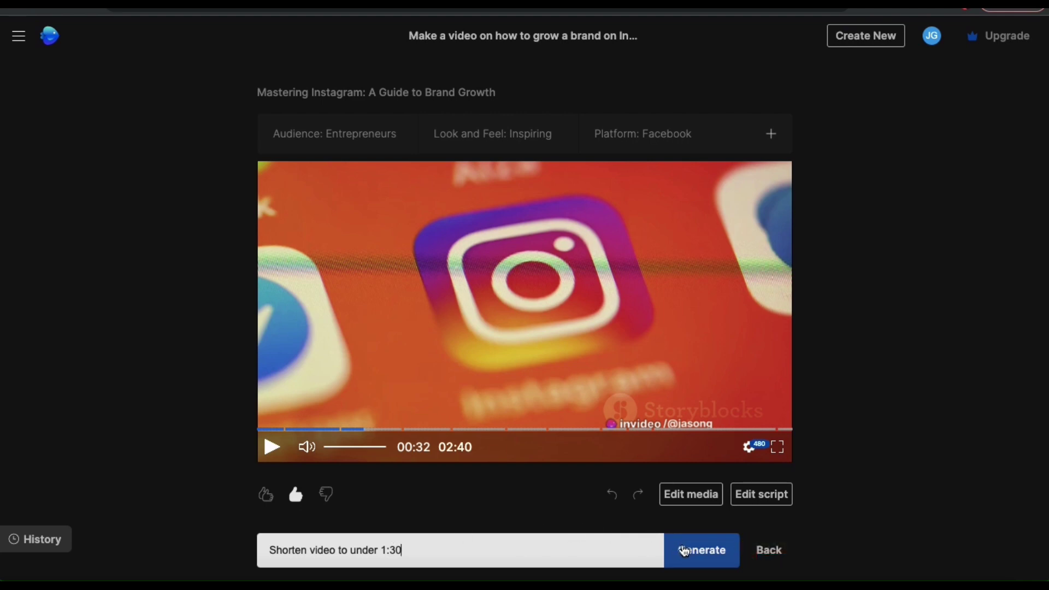
click(681, 549)
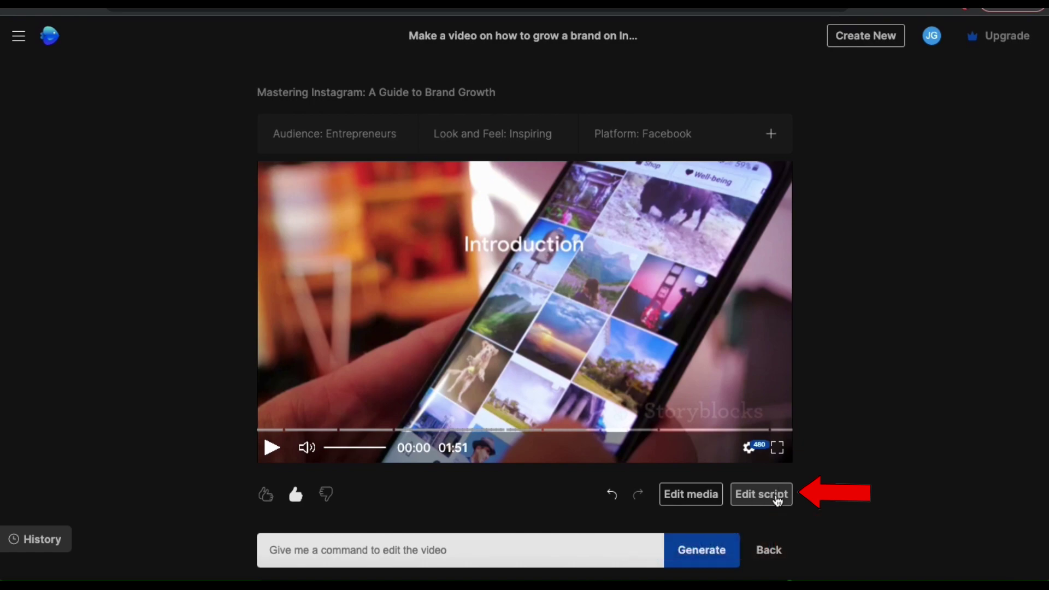
Step: Open the script editor for the shortened 1:51 video
click(777, 502)
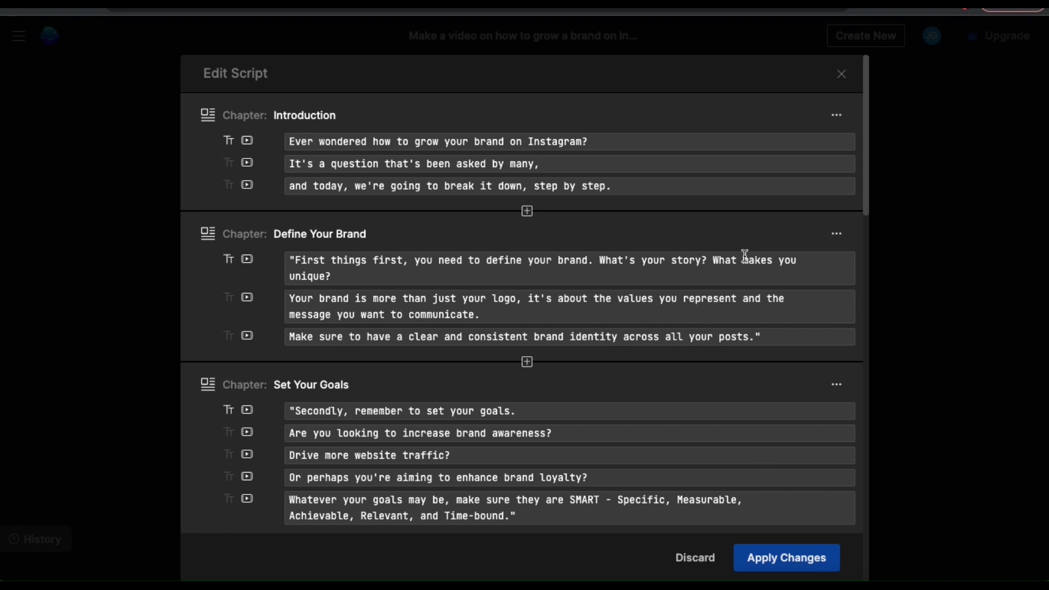
Step: Reword 'makes you unique' to 'sets your brand apart from others' and add a 'New Chapter' after Conclusion
drag(743, 260, 326, 277)
text(sets your)
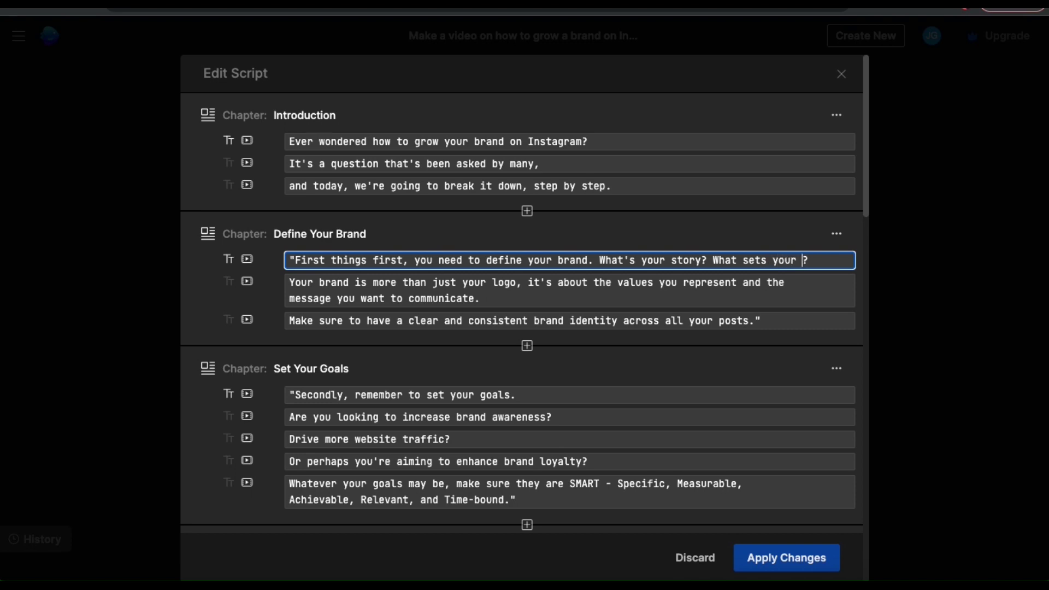
text( brand apart from others)
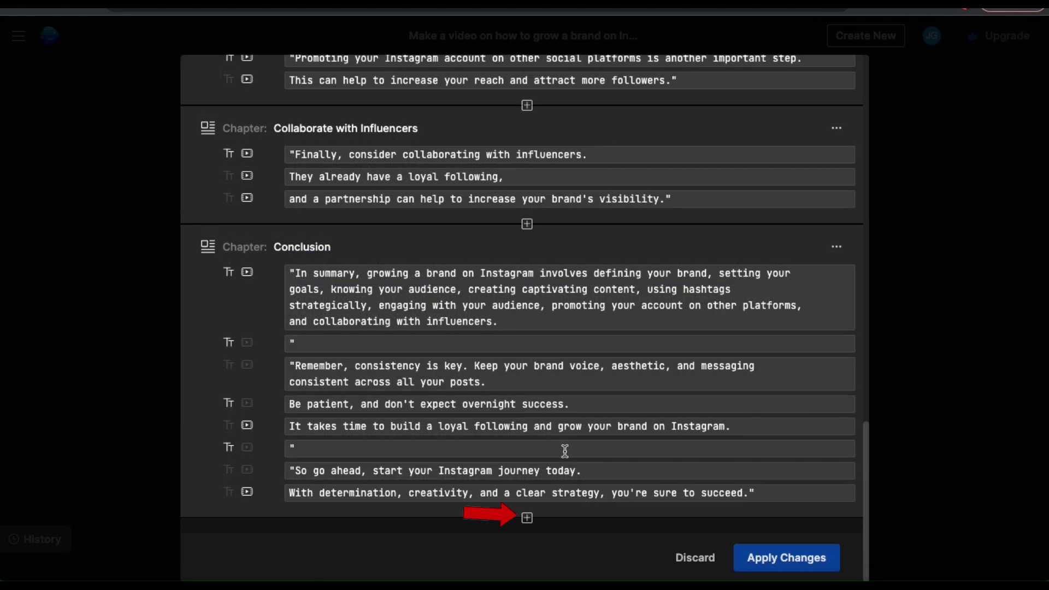
click(527, 520)
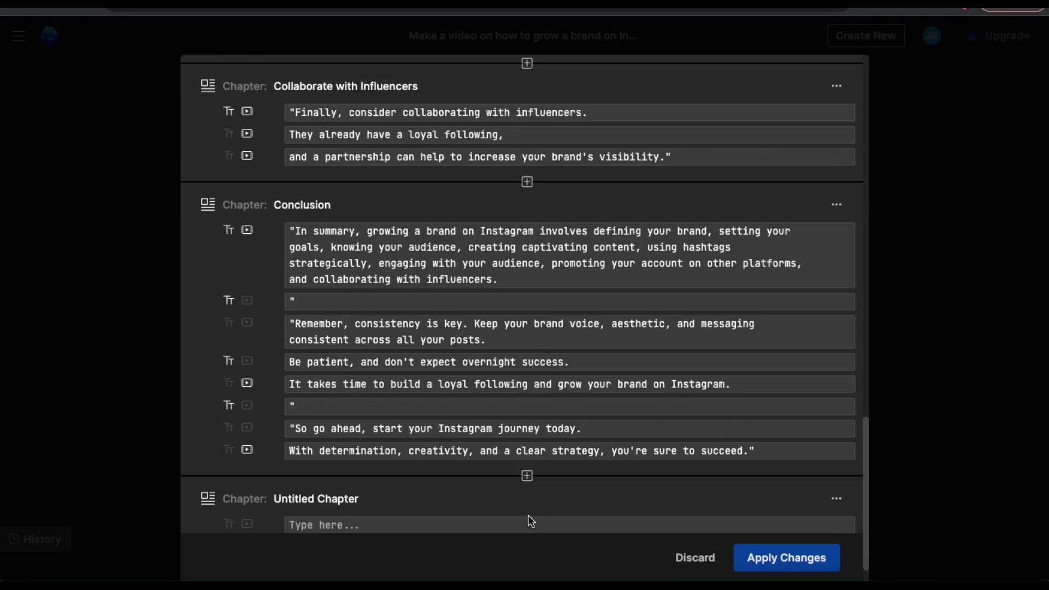
triple_click(419, 467)
text(New)
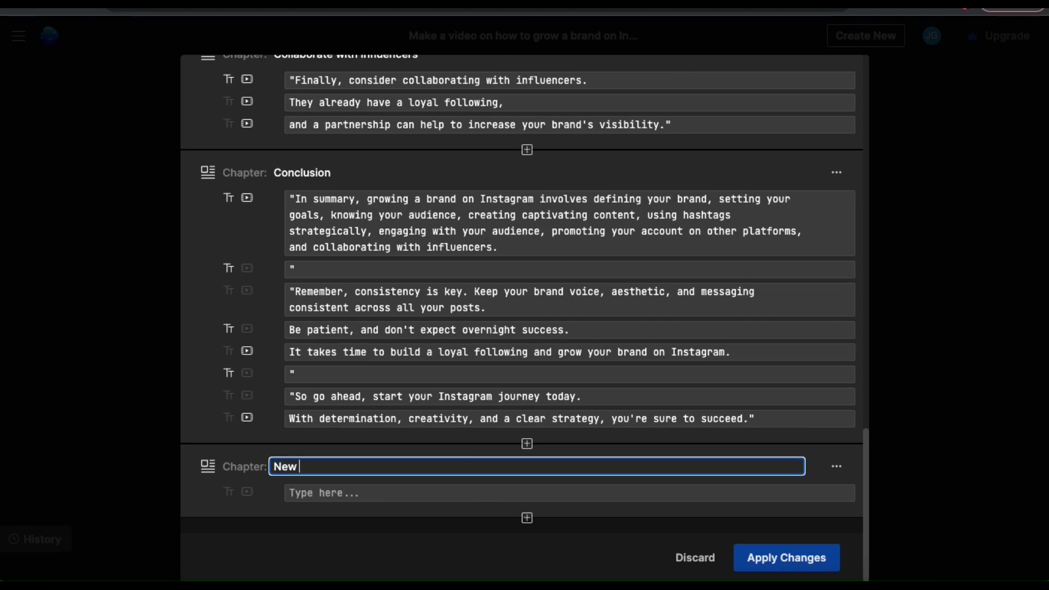
text( Chapter)
click(407, 495)
text(Your Scr)
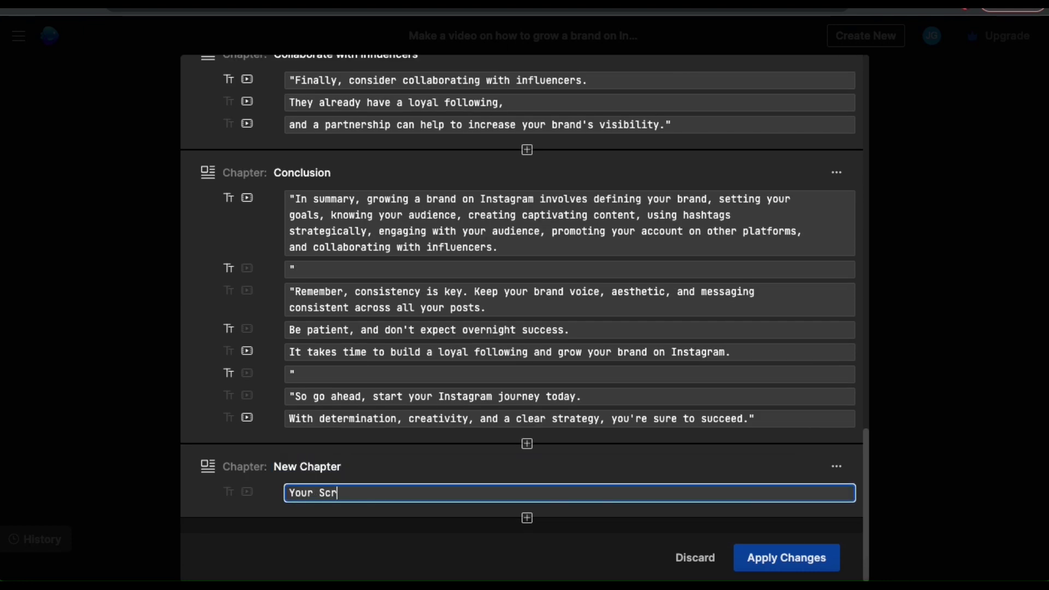
text(ipt)
Step: Delete the New Chapter so Conclusion stays last, and apply the script changes
click(583, 466)
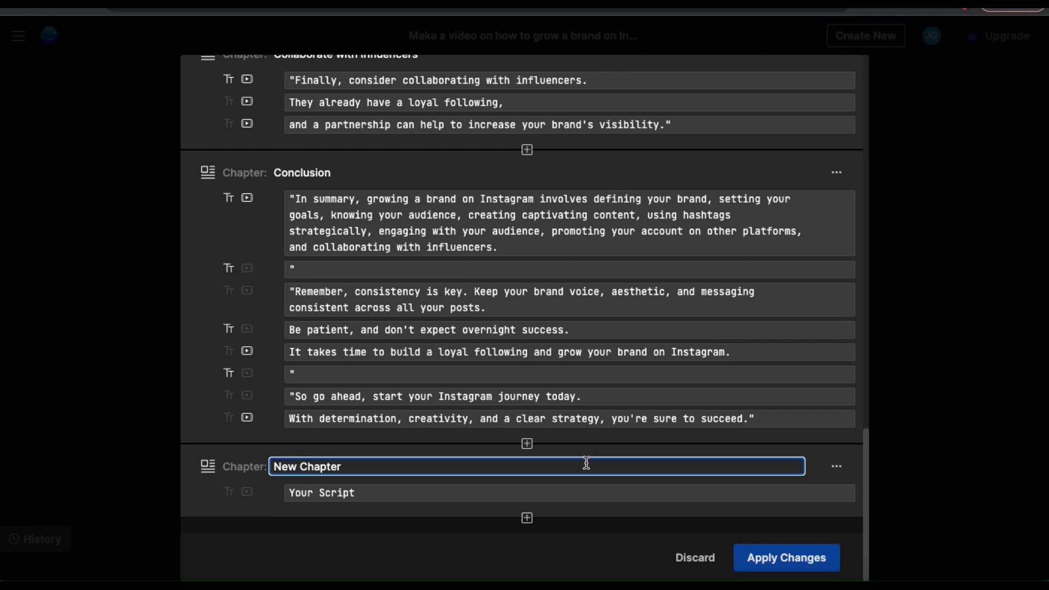
click(837, 468)
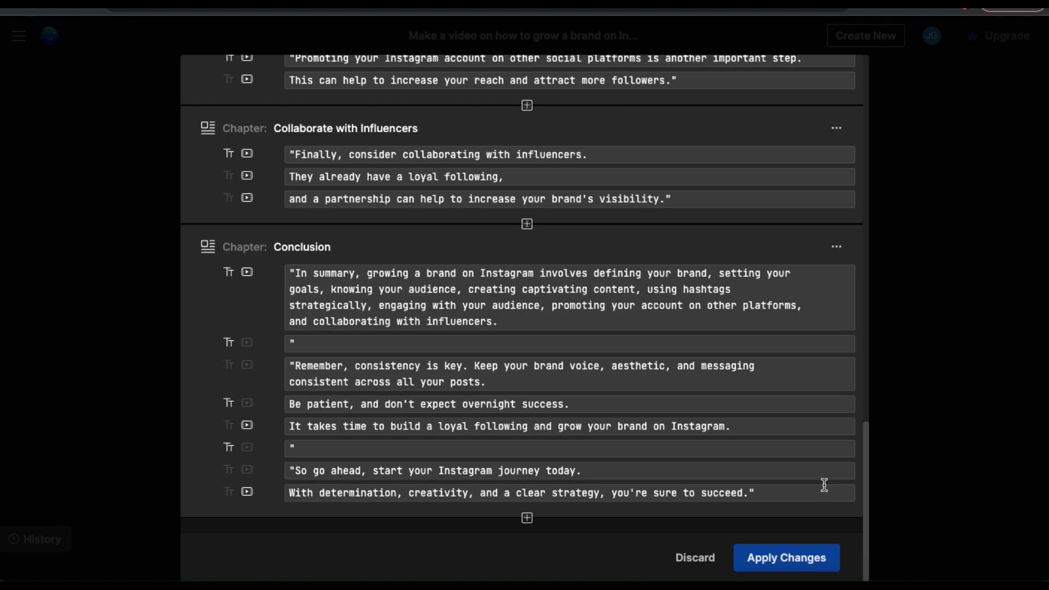
click(789, 561)
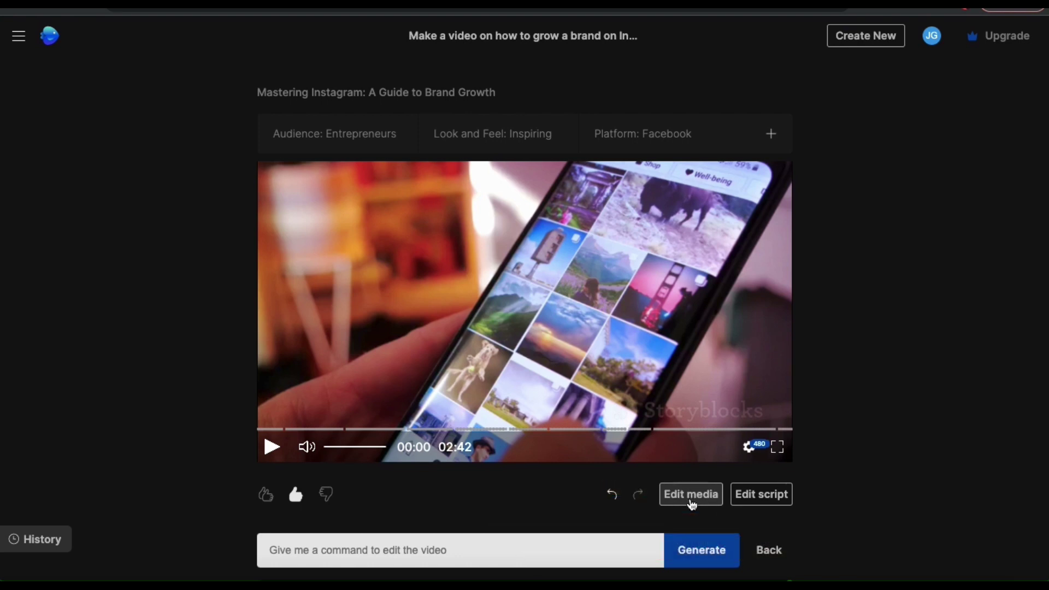
Step: Open the media editor for the regenerated 2:42 video's scenes
click(691, 497)
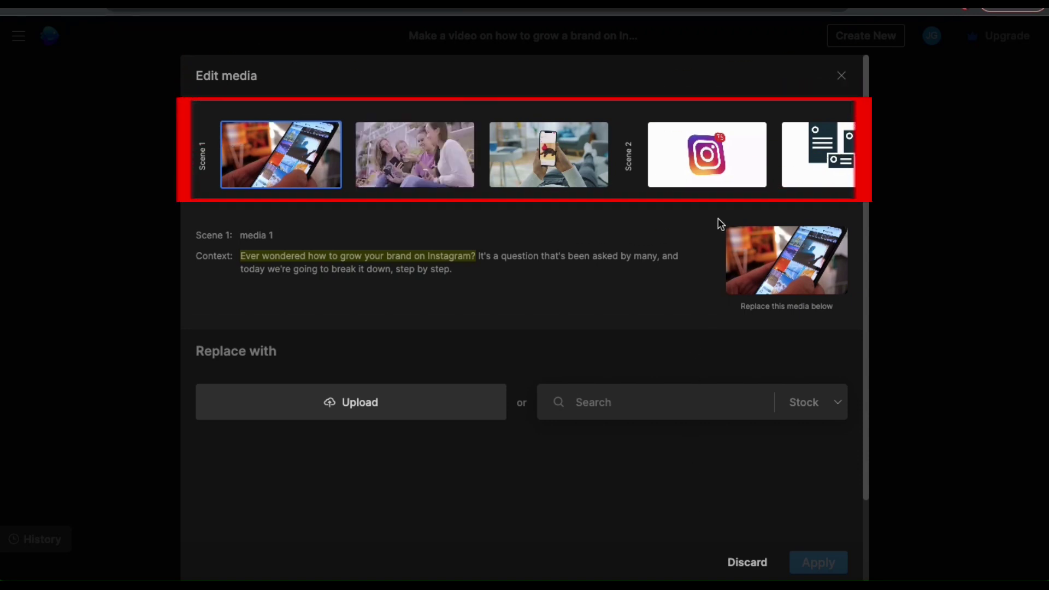
Step: Scroll the scene strip and select Scene 2's document-and-pen graphic
scroll(735, 180, right, 2)
scroll(736, 181, right, 2)
scroll(734, 180, right, 2)
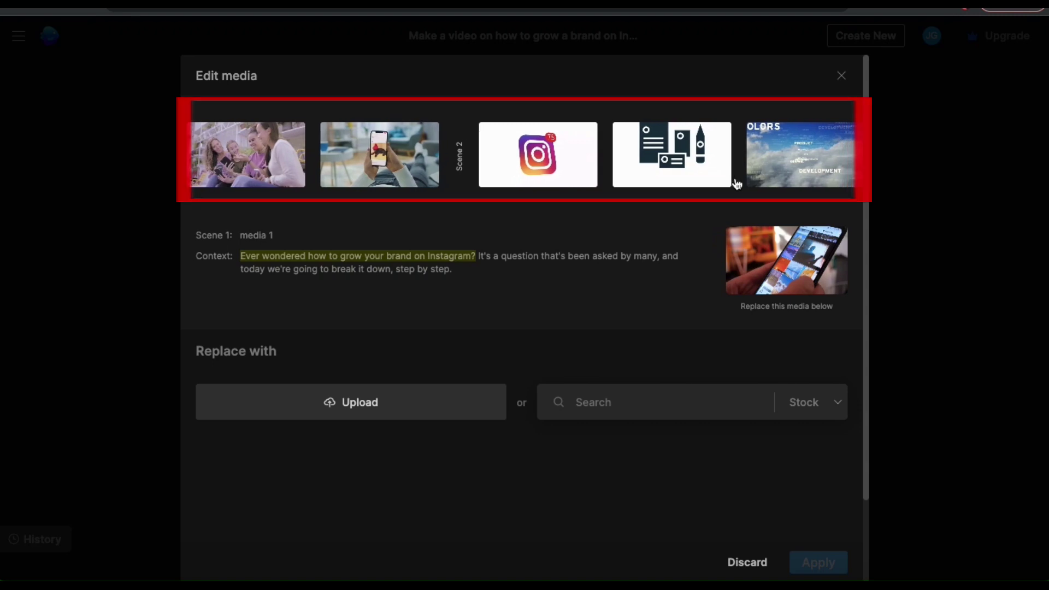
scroll(711, 178, right, 2)
click(664, 174)
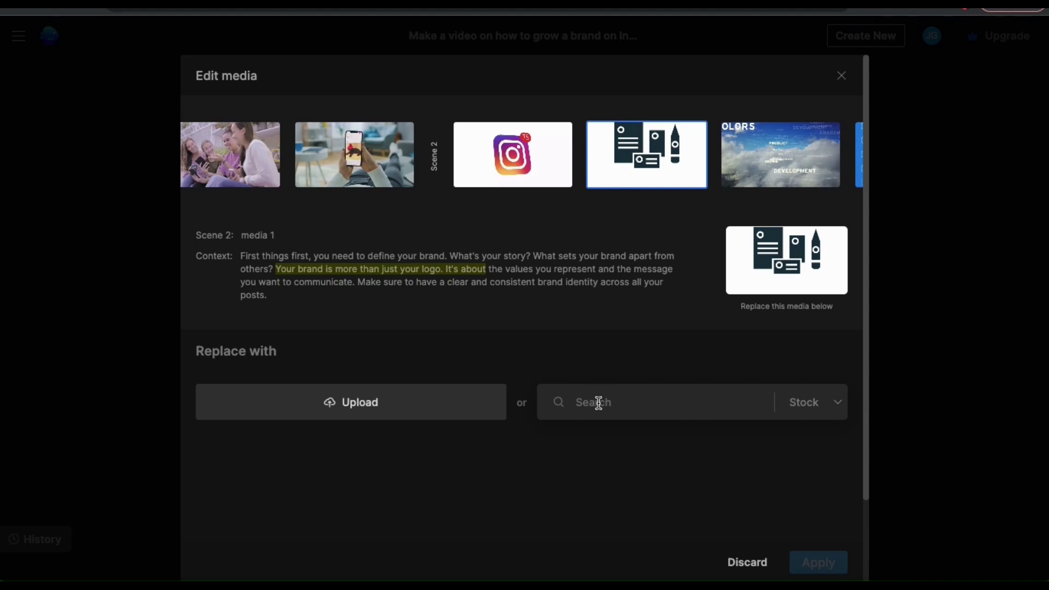
Step: Search stock media for 'logos' and pick the 10-second floating social-media-icons clip
text(logos)
key(Return)
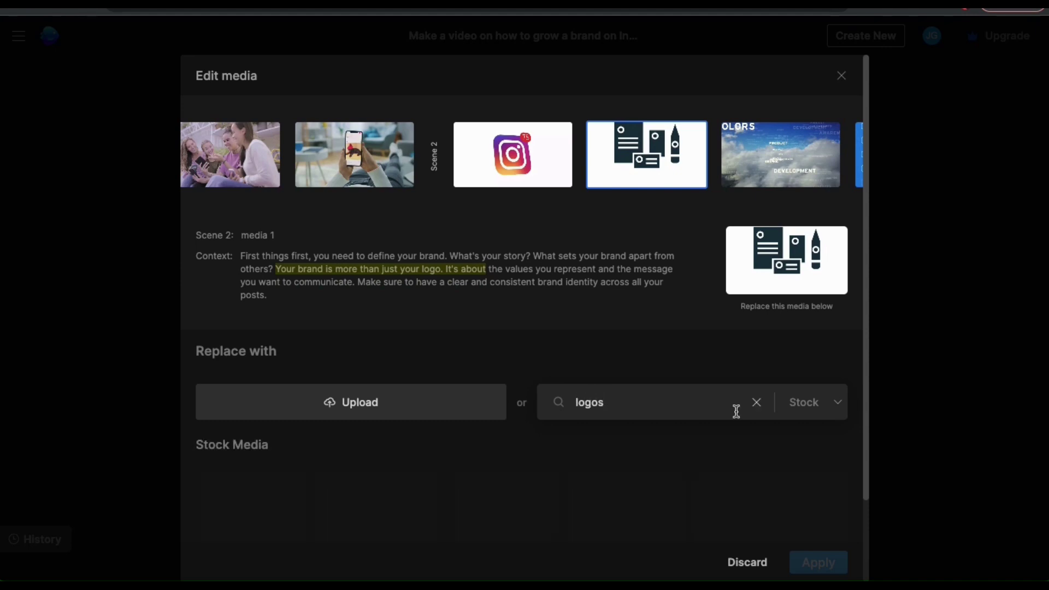
scroll(736, 411, down, 2)
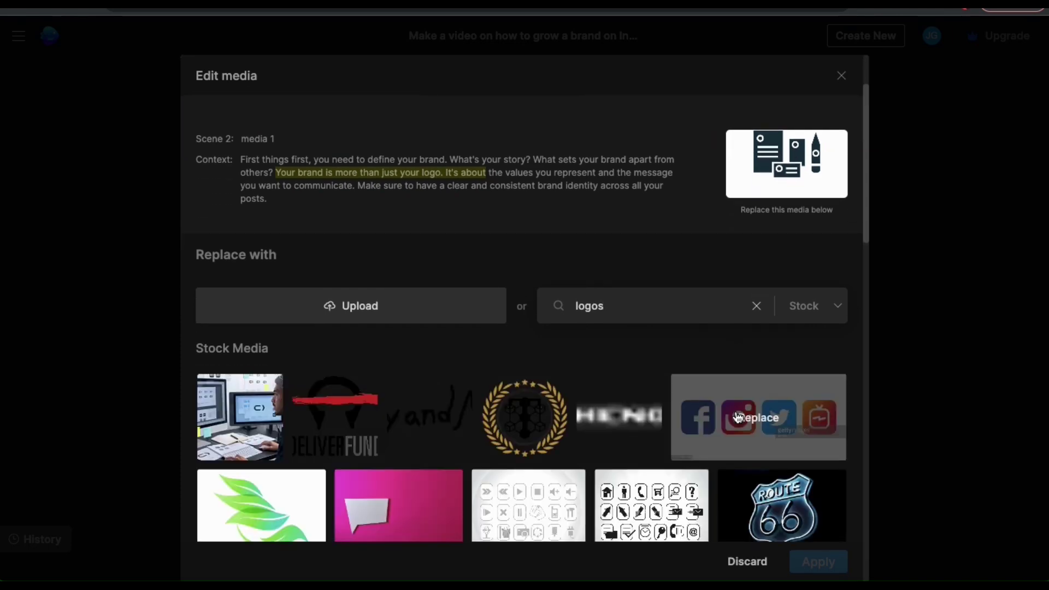
scroll(738, 417, down, 2)
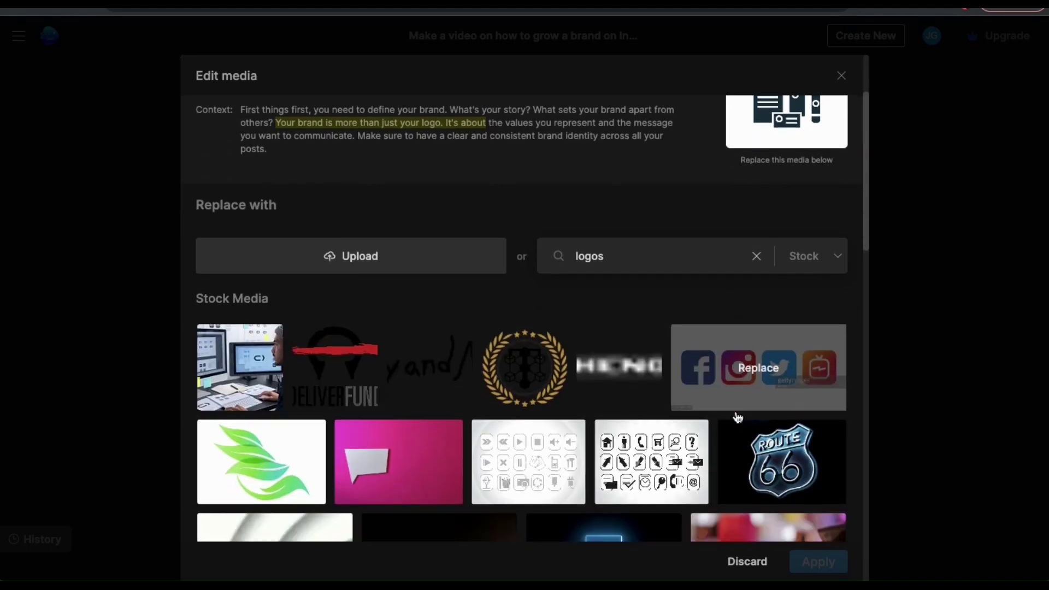
scroll(738, 418, down, 2)
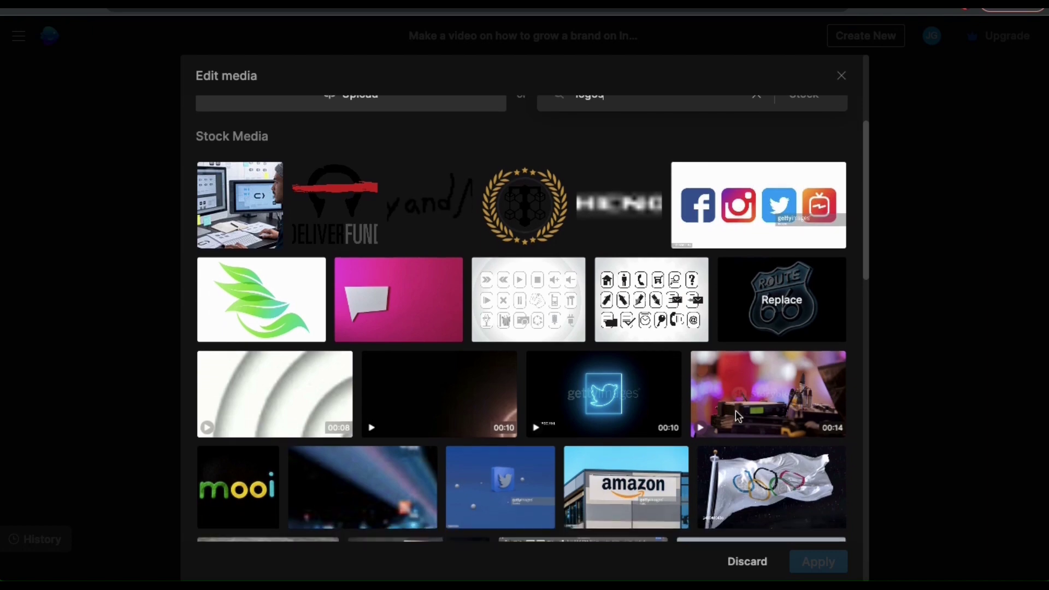
scroll(738, 417, down, 2)
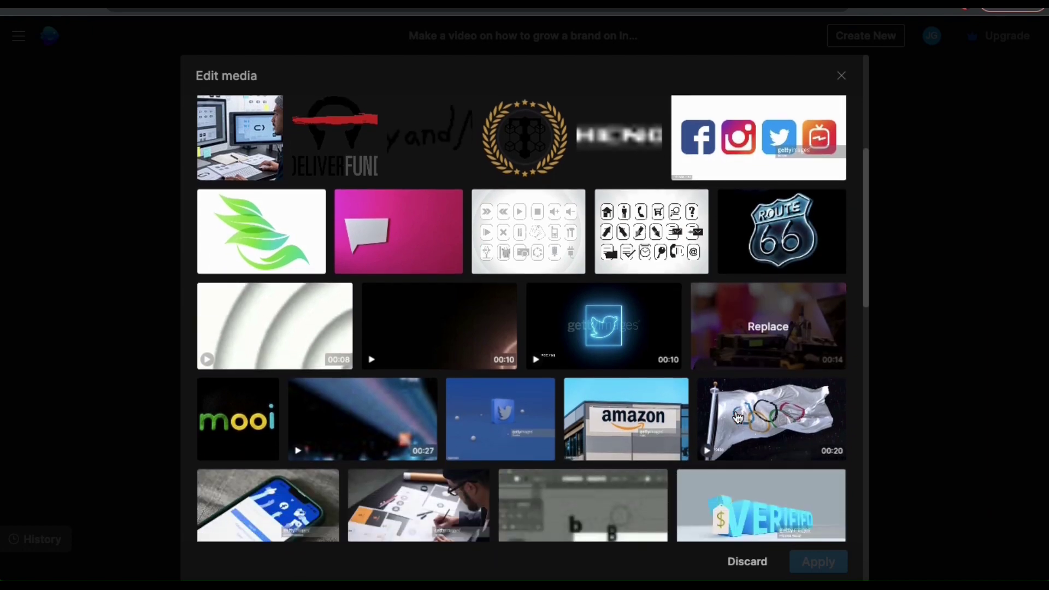
scroll(738, 417, down, 5)
scroll(737, 418, down, 5)
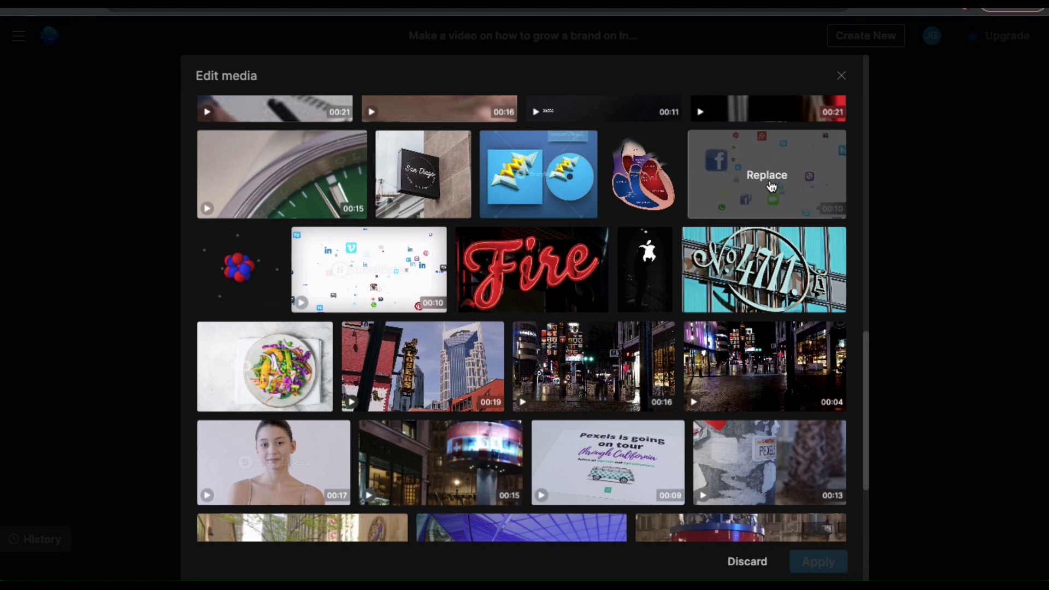
click(771, 188)
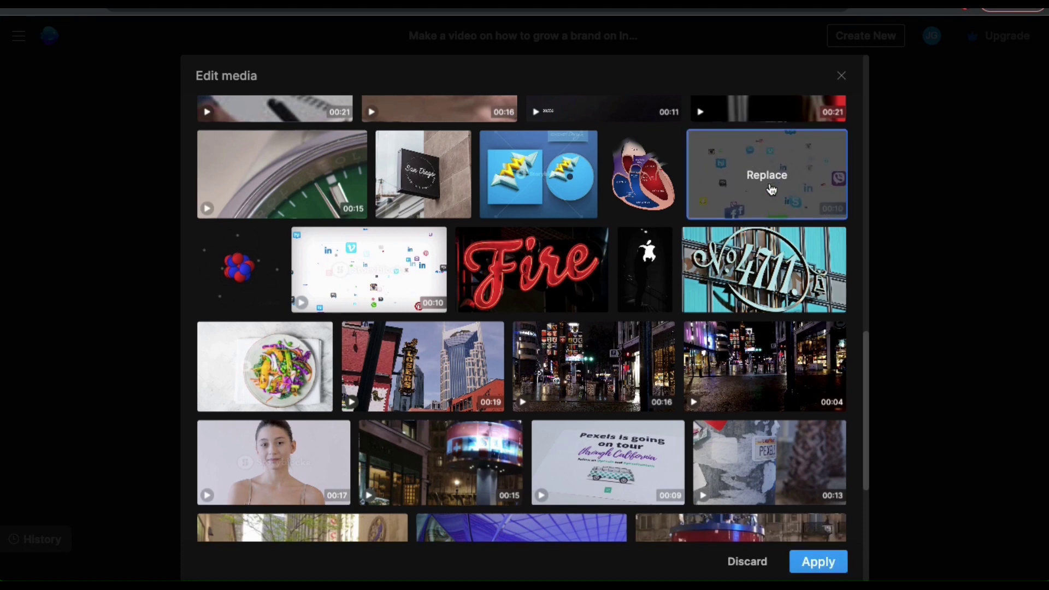
scroll(771, 189, up, 1)
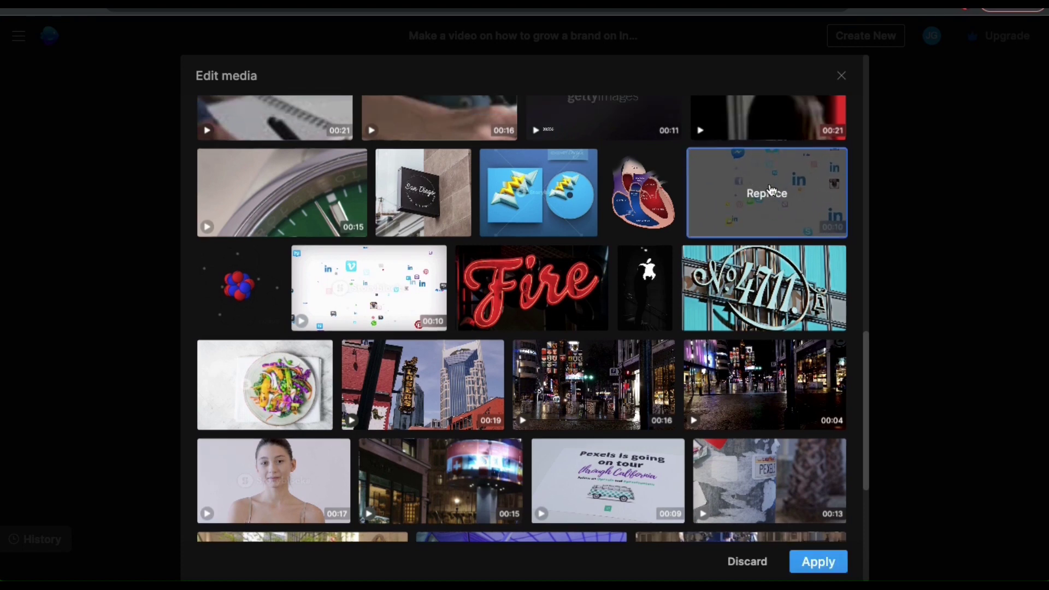
scroll(771, 189, up, 7)
scroll(770, 188, up, 10)
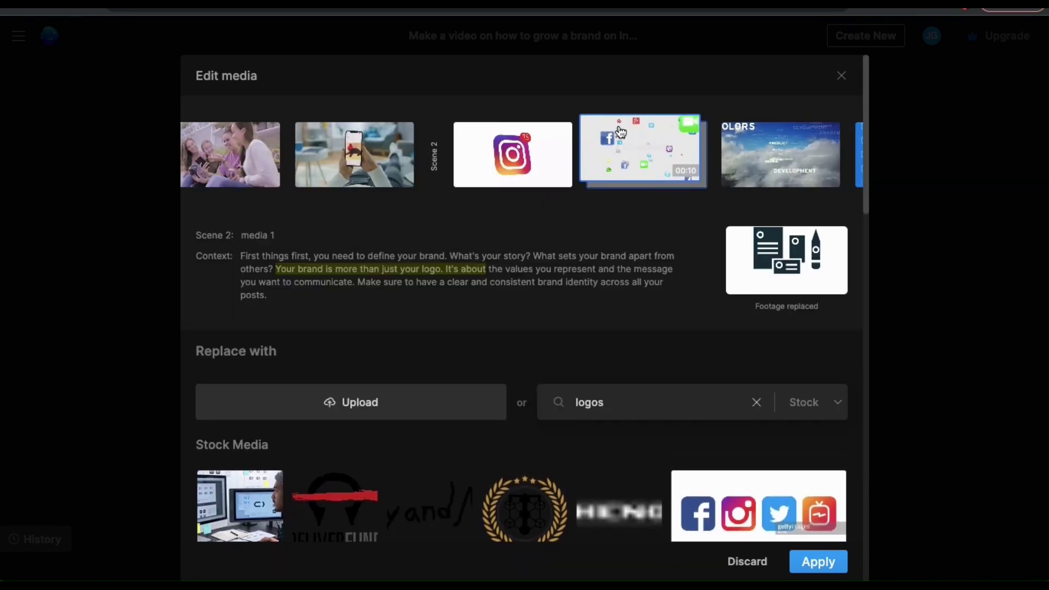
mouse_move(642, 150)
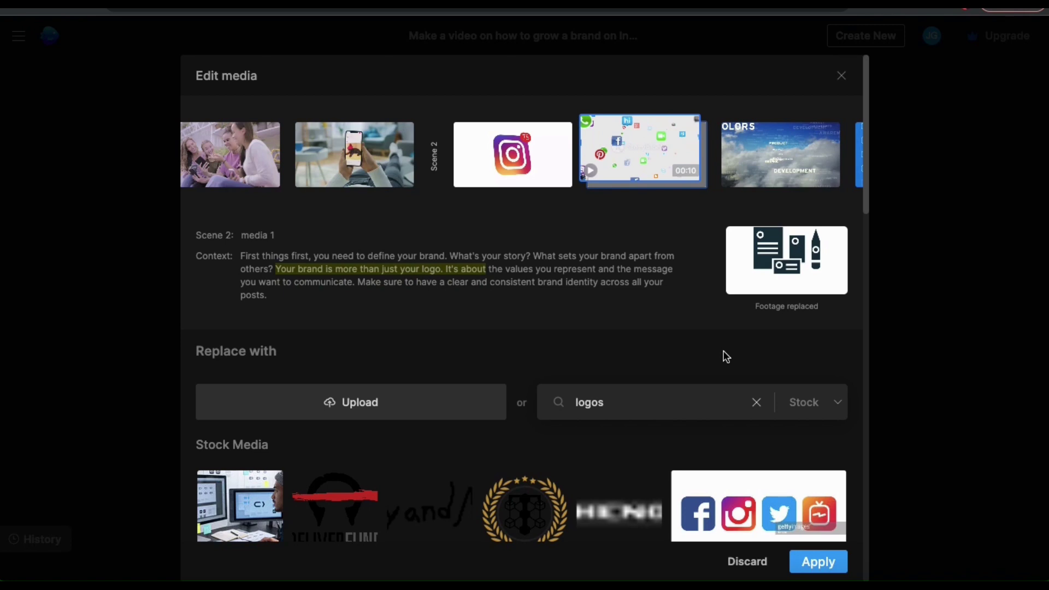
Step: Apply the media swap and play the preview from 00:14 to 00:19
click(827, 568)
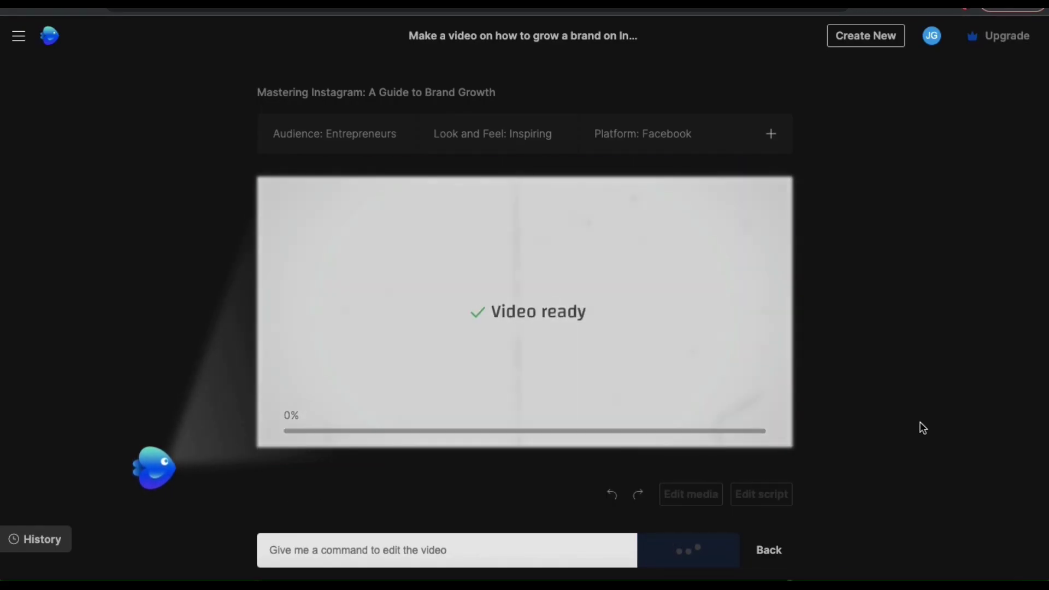
click(300, 430)
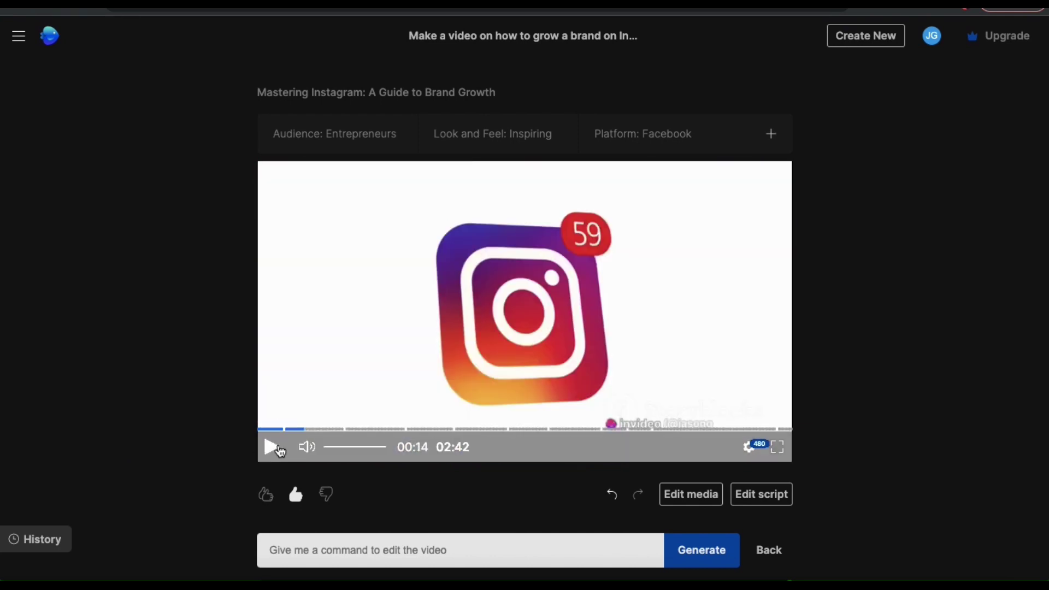
click(282, 452)
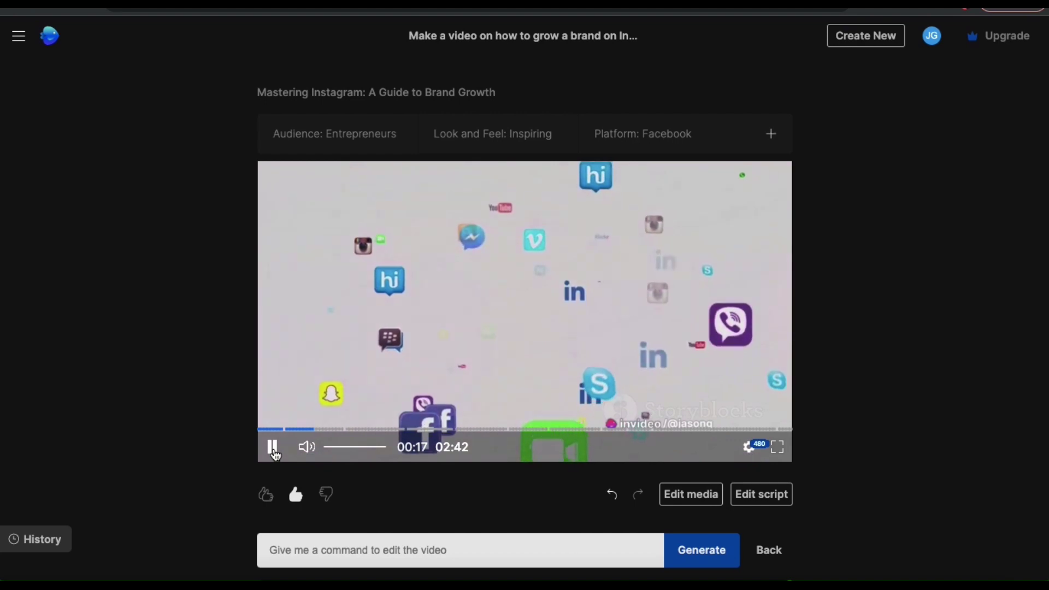
click(273, 449)
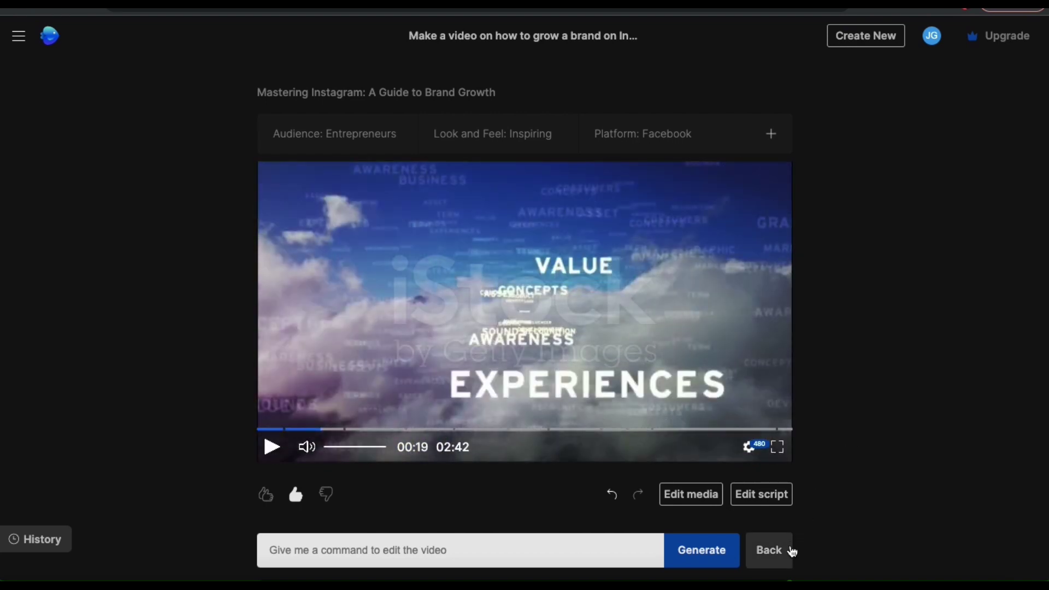
Step: Leave the editor and show the Export options for the 2:42 video
click(770, 551)
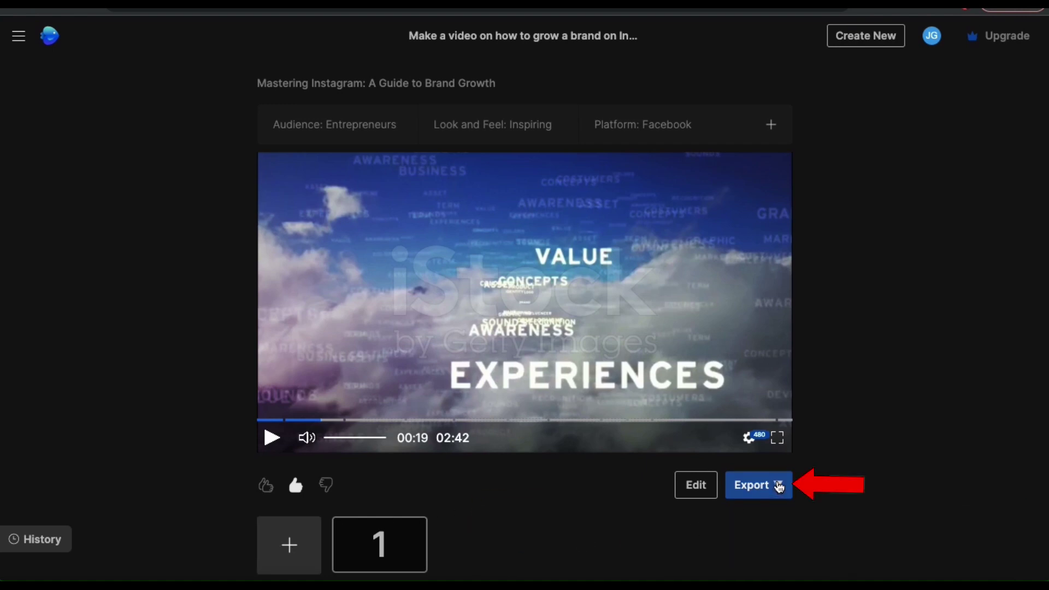
click(779, 487)
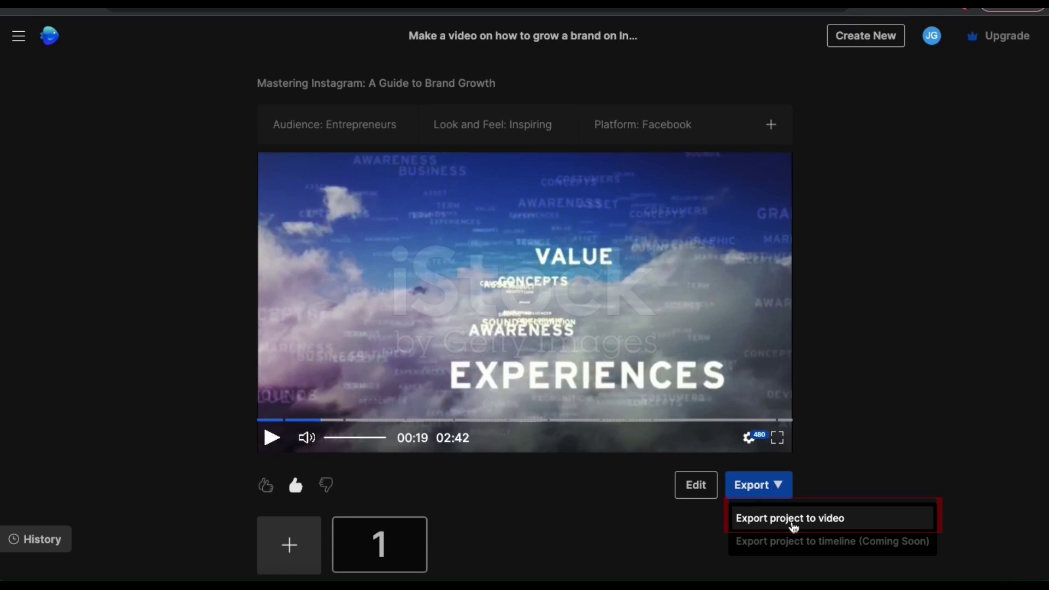
Step: Export the project to video at 720p with stock watermarks removed
click(795, 526)
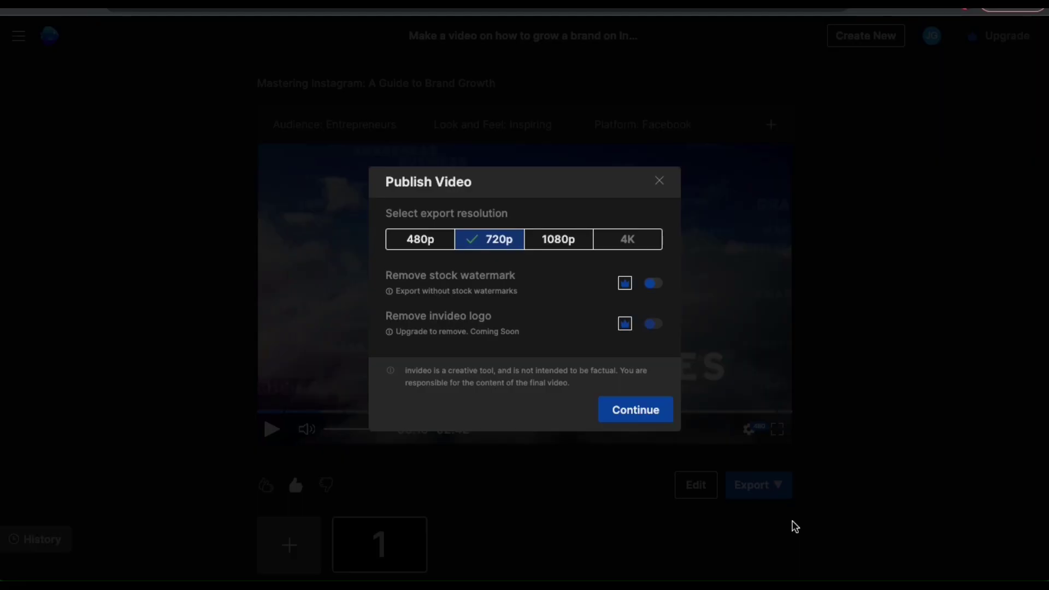
click(653, 283)
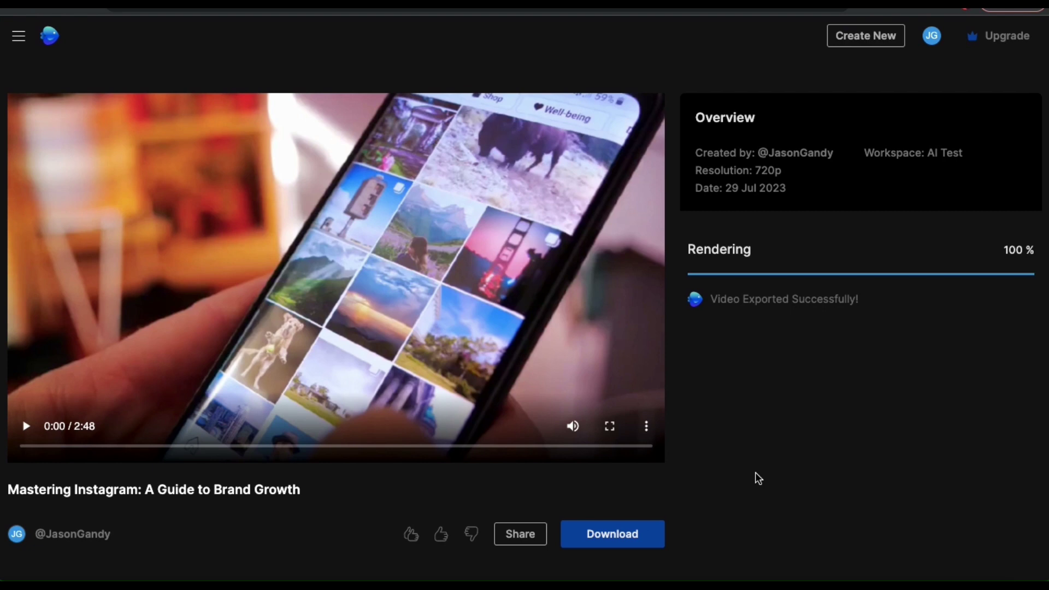
Step: Download the 720p export as an MP4 and show its download-bar options
click(616, 538)
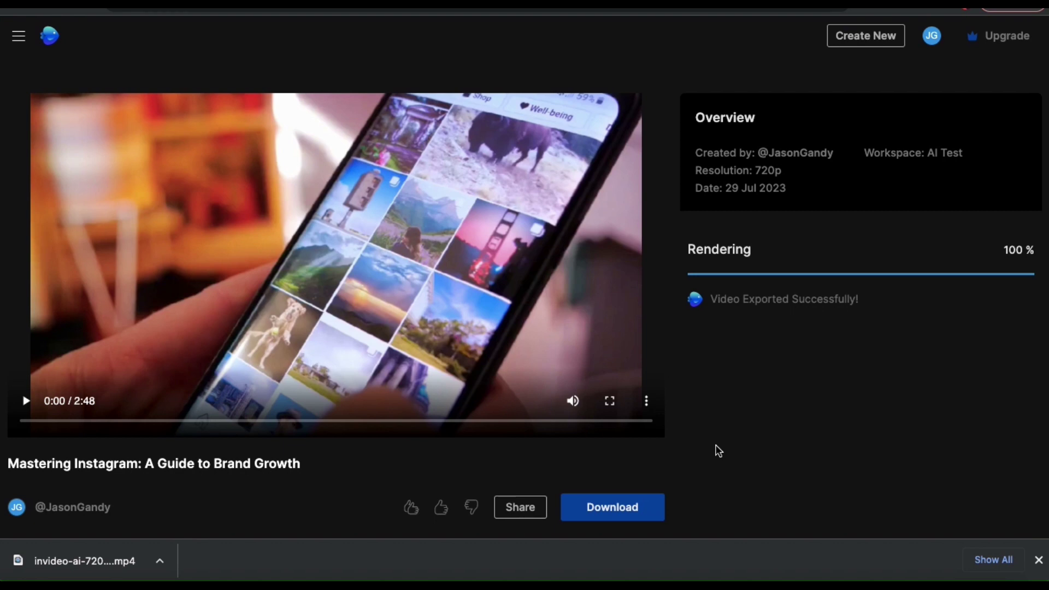
click(162, 560)
Step: Open the downloaded brand-growth MP4 in QuickTime Player from its download menu
click(185, 499)
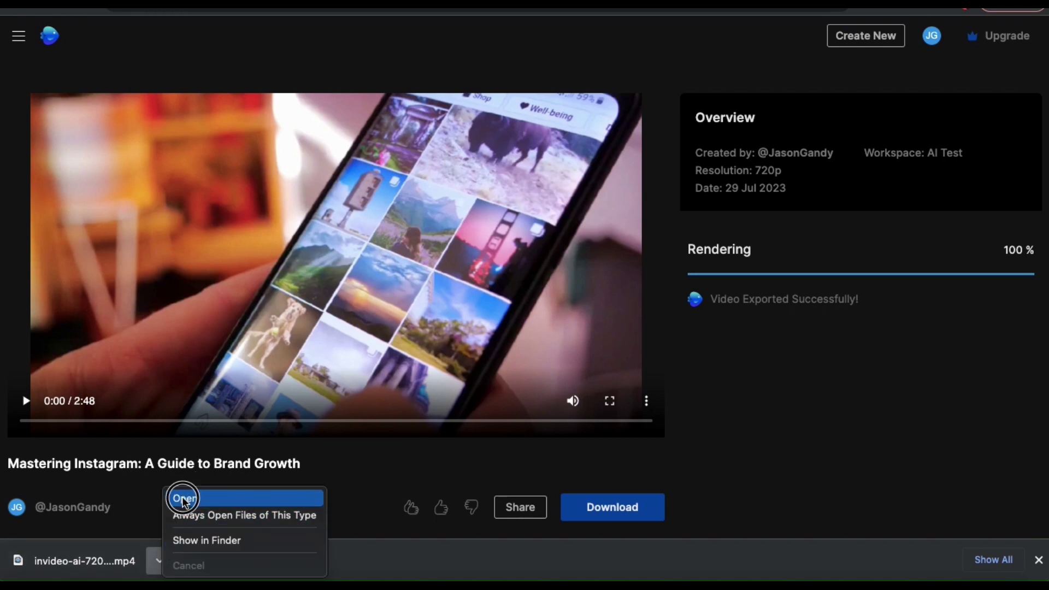